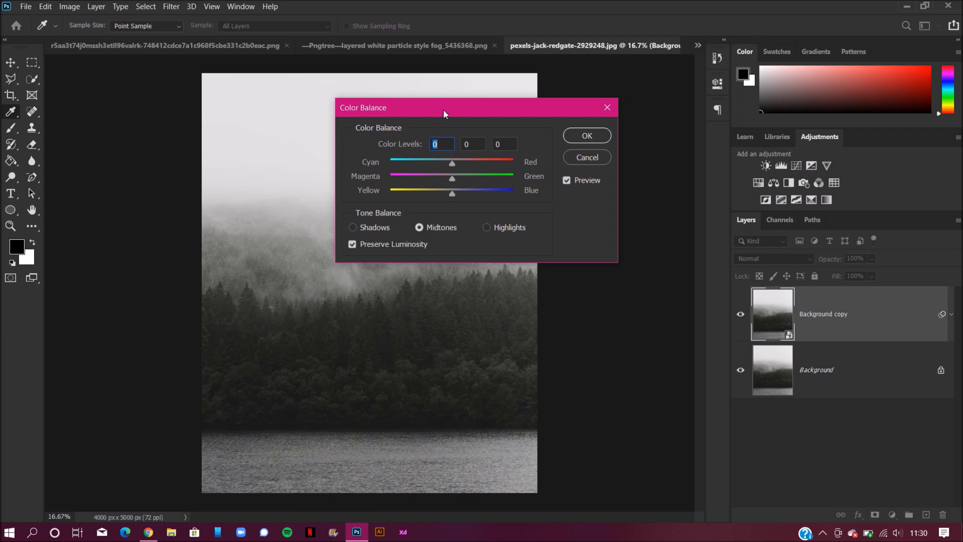
# Shift the Background copy's midtones toward cyan and blue with Color Balance, keeping magenta/green at 0.
pyautogui.press('XF86MonBrightnessUp')
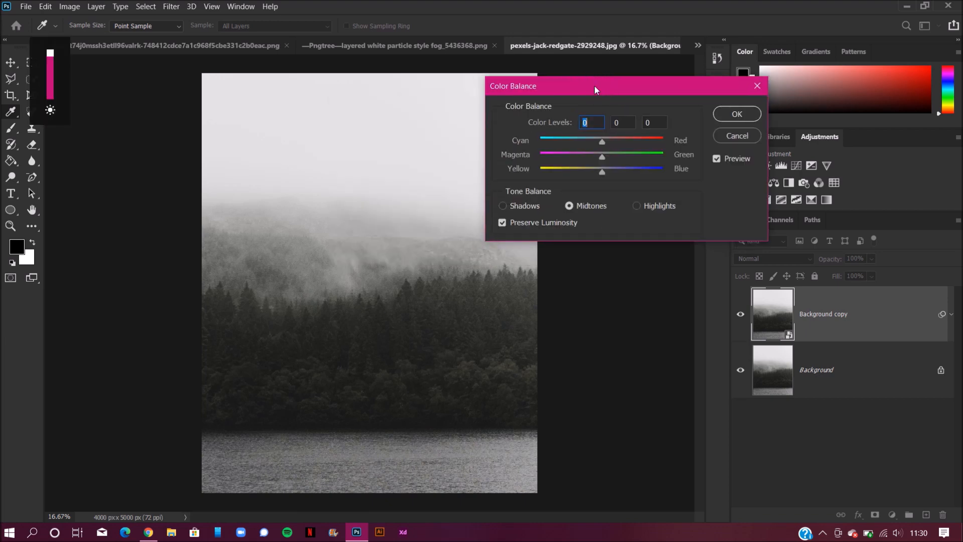
pyautogui.moveTo(605, 171); pyautogui.dragTo(586, 142)
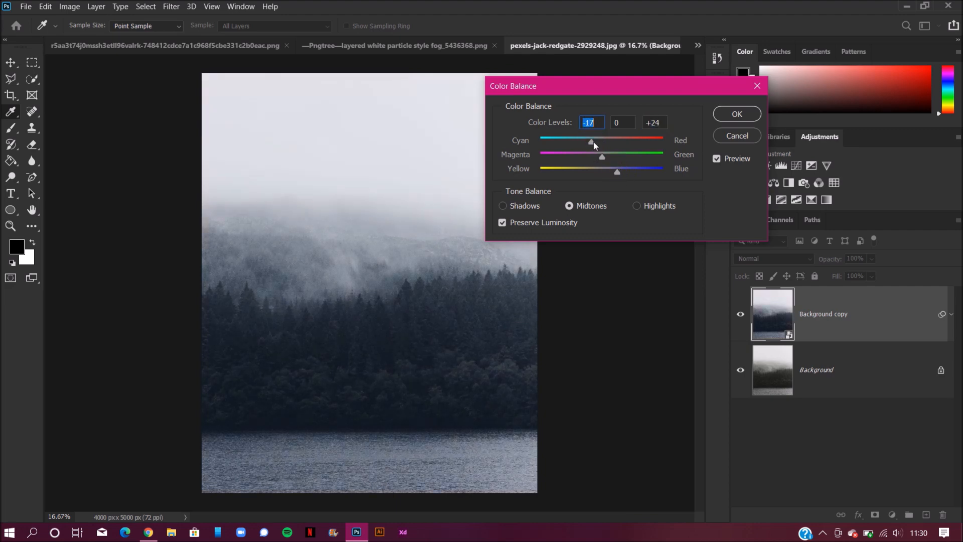
pyautogui.click(621, 169)
pyautogui.click(730, 113)
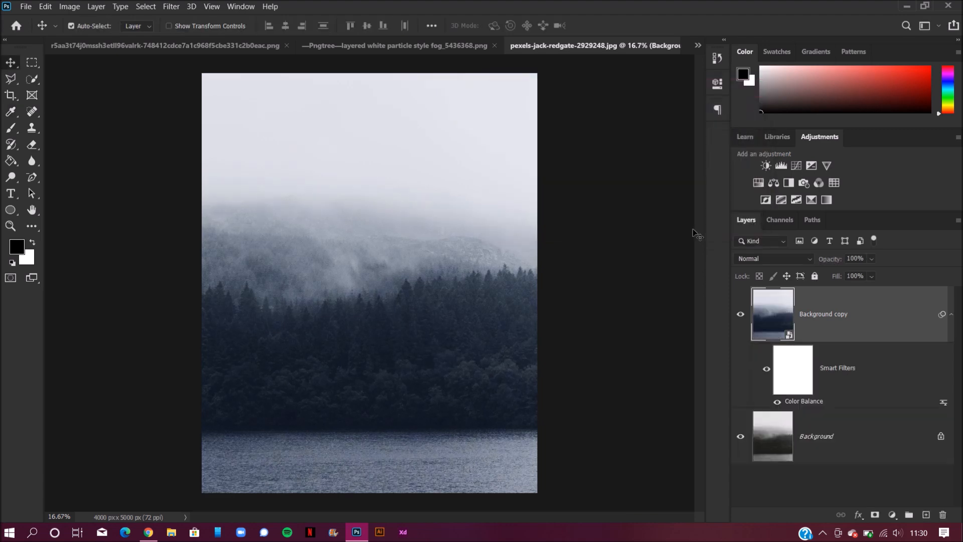
# Brighten the Background copy of the foggy forest with a Brightness/Contrast adjustment.
pyautogui.click(69, 6)
pyautogui.click(200, 35)
pyautogui.moveTo(447, 155); pyautogui.dragTo(459, 156)
pyautogui.click(552, 146)
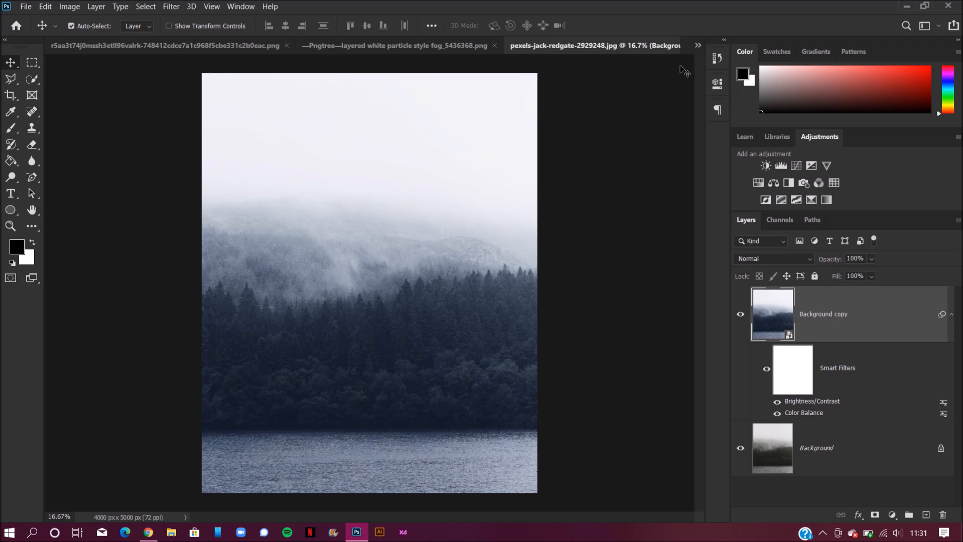
# Bring the bear from bear_PNG23453.png into the pexels-jack-redgate-2929248.jpg forest document as a new layer.
pyautogui.click(696, 48)
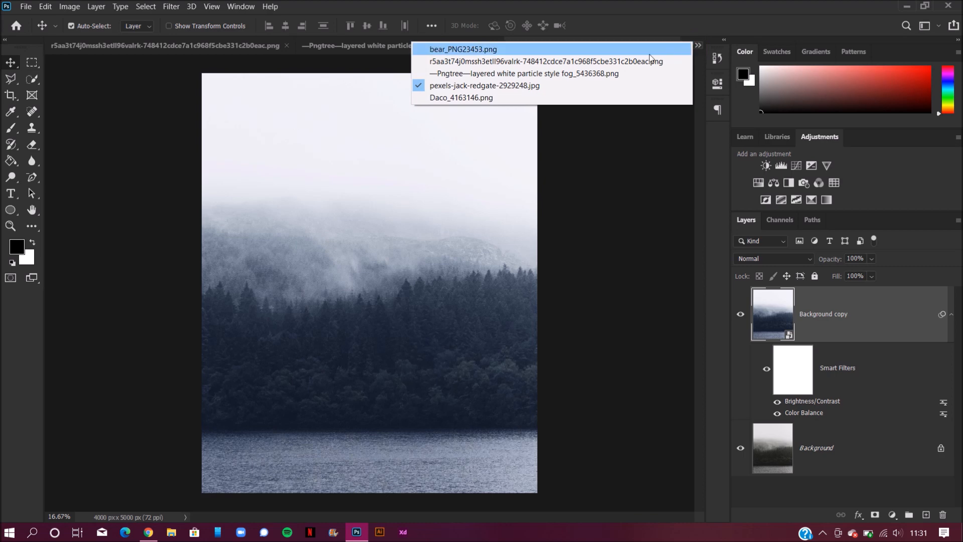
pyautogui.click(557, 49)
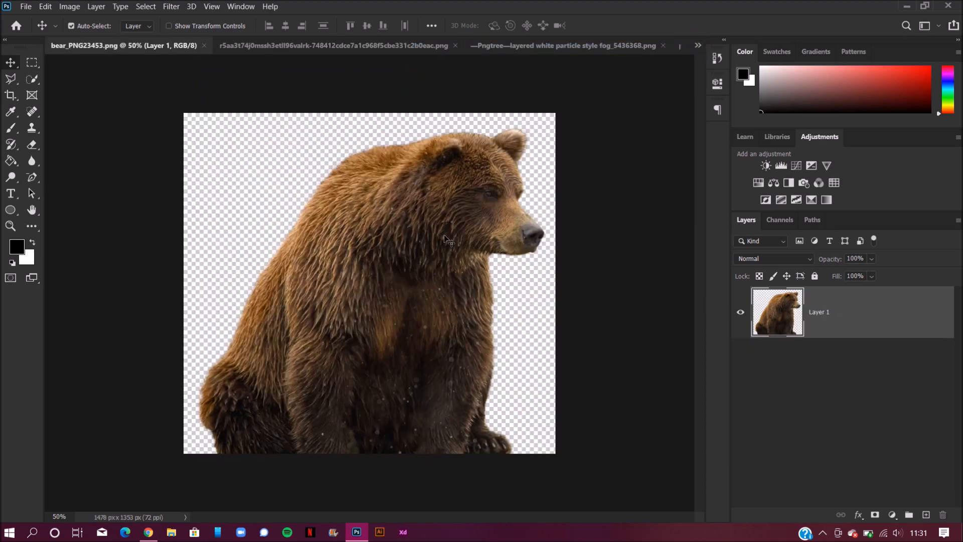
pyautogui.moveTo(429, 255); pyautogui.dragTo(338, 262)
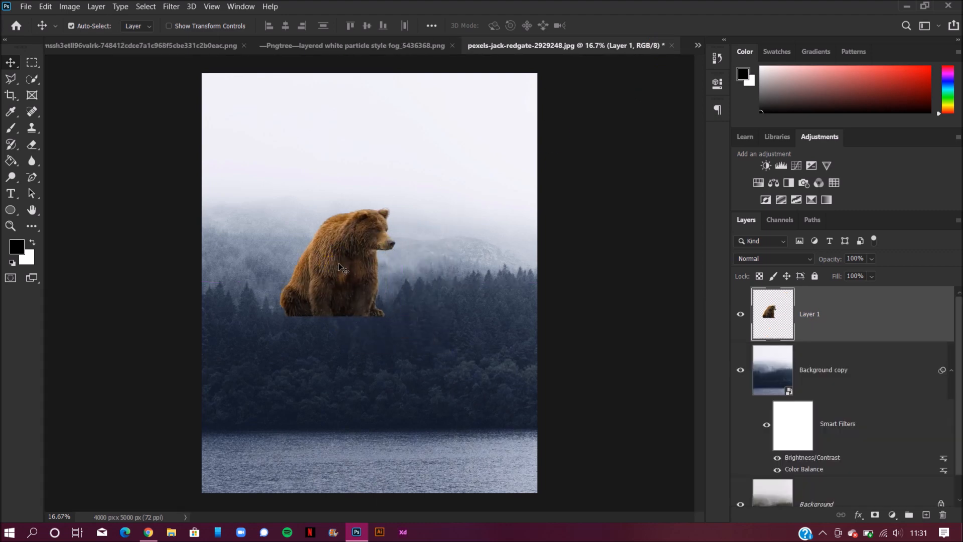
# Enlarge the bear proportionally with Free Transform and place it over the misty tree line.
pyautogui.hotkey('ctrl', 't')
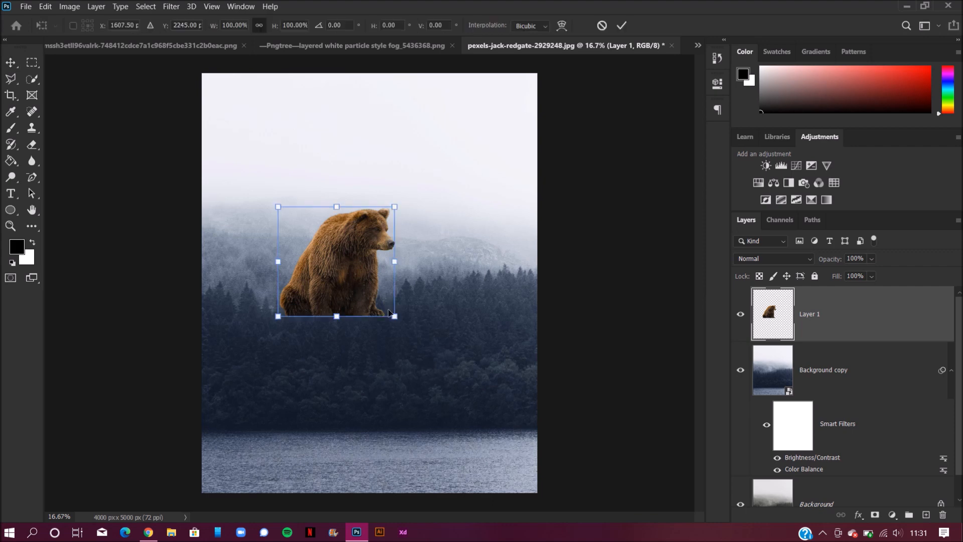
pyautogui.moveTo(395, 314); pyautogui.dragTo(356, 276)
pyautogui.click(621, 25)
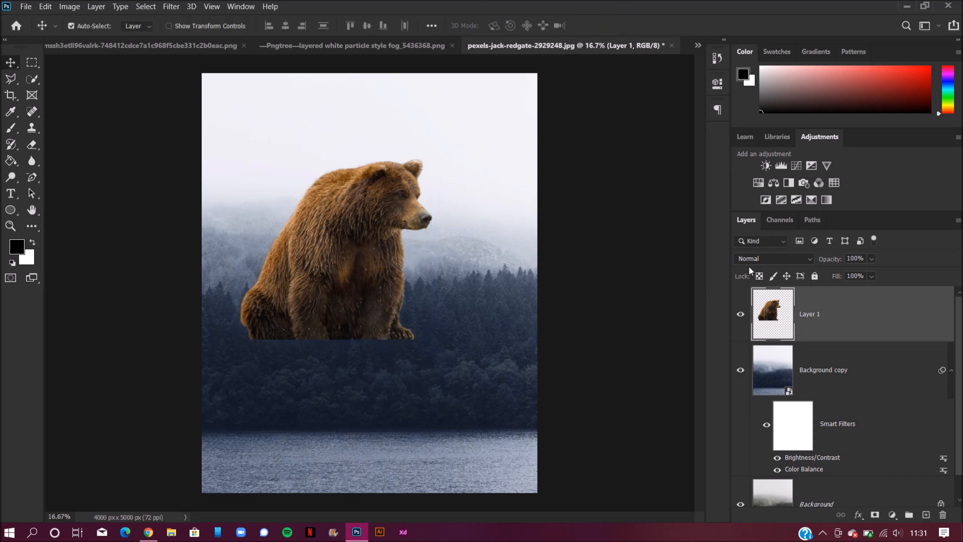
# Add a layer mask to the bear and paint black with a soft 600 px brush at 100% opacity to hide its lower body.
pyautogui.click(875, 515)
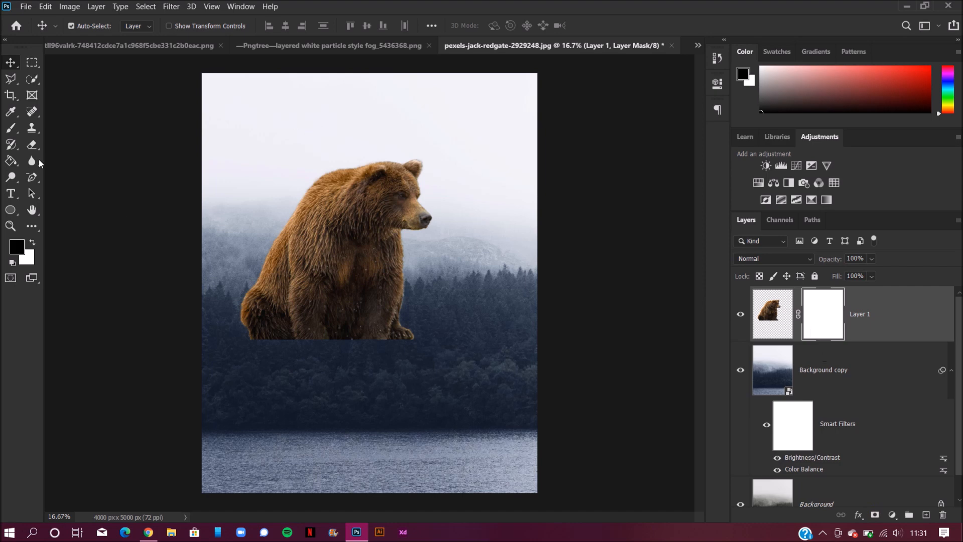
pyautogui.click(11, 128)
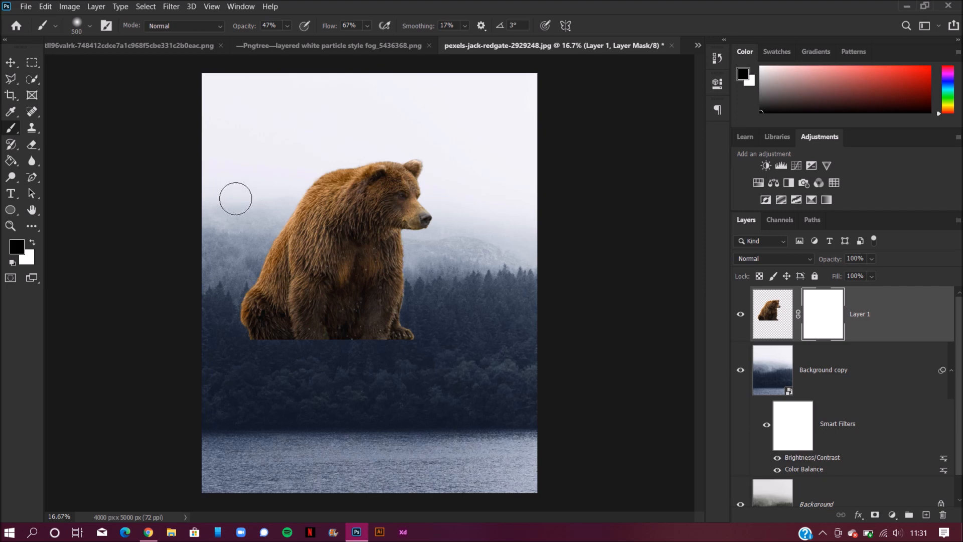
pyautogui.hotkey('ctrl', '+')
pyautogui.hotkey('ctrl', '+')
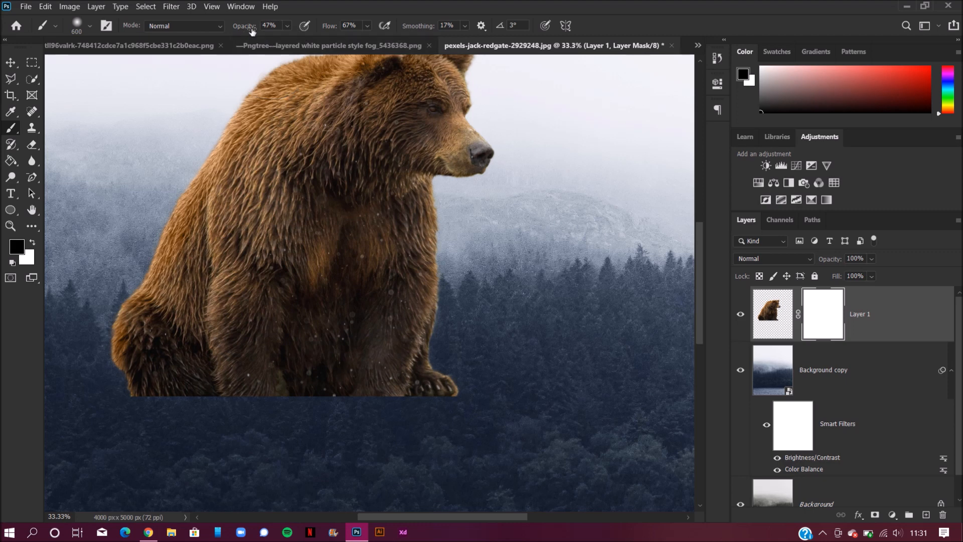
pyautogui.click(252, 27)
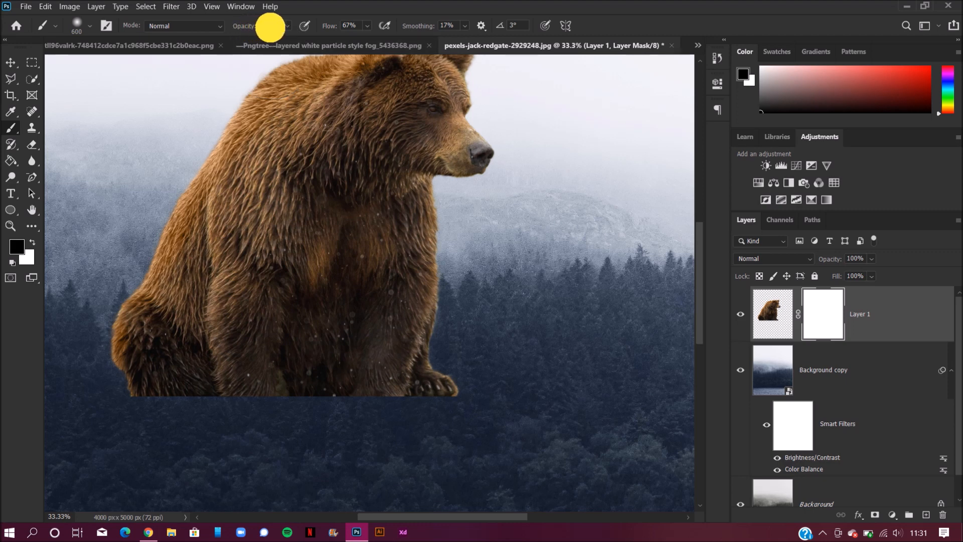
pyautogui.moveTo(282, 28); pyautogui.dragTo(295, 29)
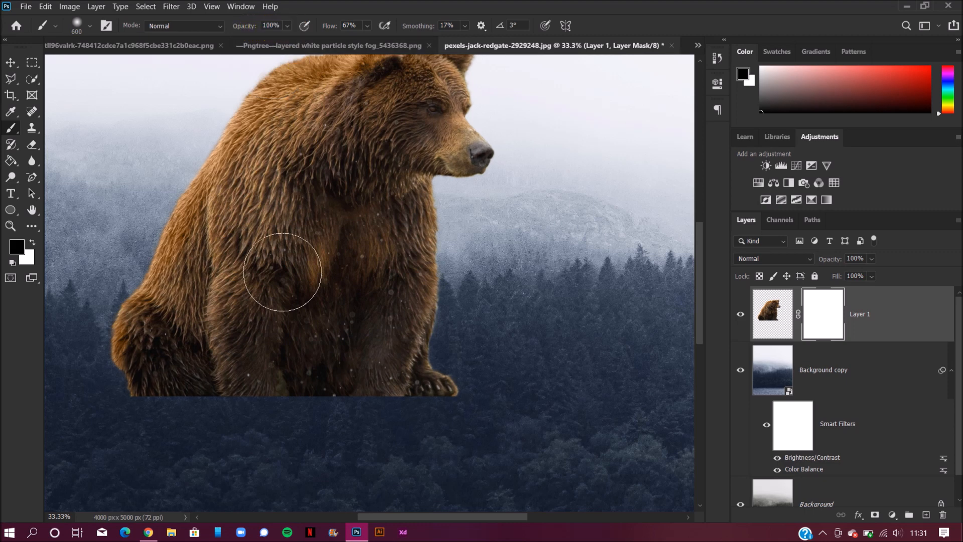
pyautogui.moveTo(250, 376)
pyautogui.mouseDown()
pyautogui.moveTo(142, 398)
pyautogui.moveTo(128, 324)
pyautogui.moveTo(122, 354)
pyautogui.moveTo(111, 305)
pyautogui.moveTo(123, 337)
pyautogui.moveTo(130, 326)
pyautogui.moveTo(174, 375)
pyautogui.moveTo(186, 373)
pyautogui.moveTo(199, 323)
pyautogui.moveTo(223, 312)
pyautogui.moveTo(263, 375)
pyautogui.moveTo(337, 353)
pyautogui.moveTo(391, 364)
pyautogui.moveTo(417, 348)
pyautogui.moveTo(435, 377)
pyautogui.moveTo(436, 404)
pyautogui.moveTo(460, 410)
pyautogui.moveTo(289, 394)
pyautogui.moveTo(447, 379)
pyautogui.moveTo(470, 328)
pyautogui.moveTo(427, 311)
pyautogui.moveTo(435, 294)
pyautogui.moveTo(435, 323)
pyautogui.moveTo(443, 310)
pyautogui.moveTo(451, 345)
pyautogui.moveTo(305, 362)
pyautogui.moveTo(369, 363)
pyautogui.mouseUp()
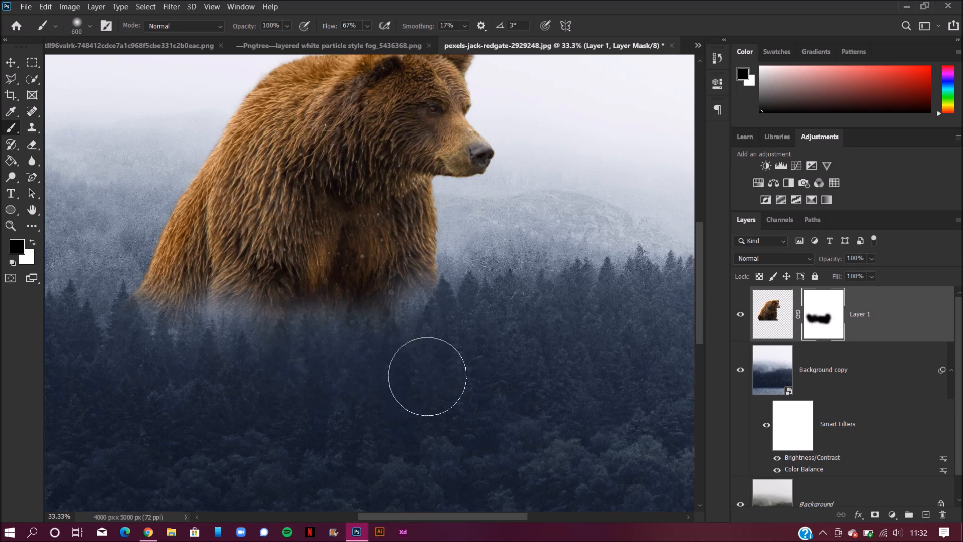
pyautogui.moveTo(436, 340); pyautogui.dragTo(358, 367)
pyautogui.click(105, 338)
pyautogui.moveTo(108, 320)
pyautogui.mouseDown()
pyautogui.moveTo(109, 356)
pyautogui.moveTo(103, 313)
pyautogui.moveTo(140, 375)
pyautogui.mouseUp()
# Paint white on the bear's mask with a 125 px brush at 55% opacity to restore fur along the faded lower edge.
pyautogui.click(30, 243)
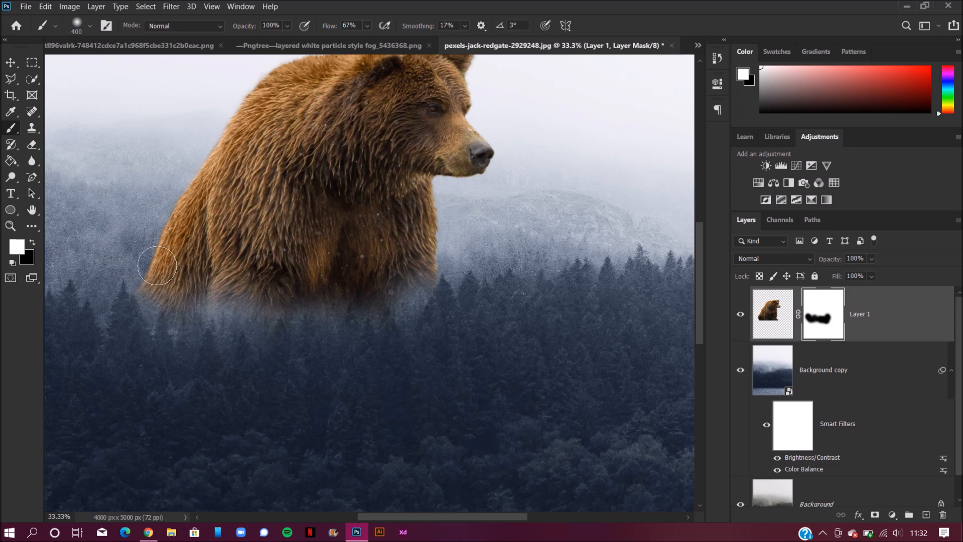
pyautogui.moveTo(244, 26); pyautogui.dragTo(216, 26)
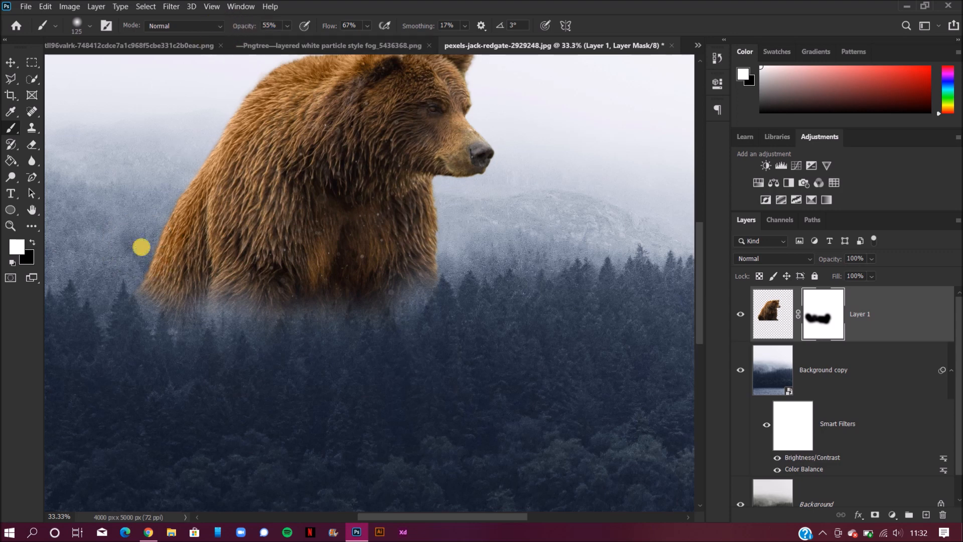
pyautogui.hotkey('ctrl', '+')
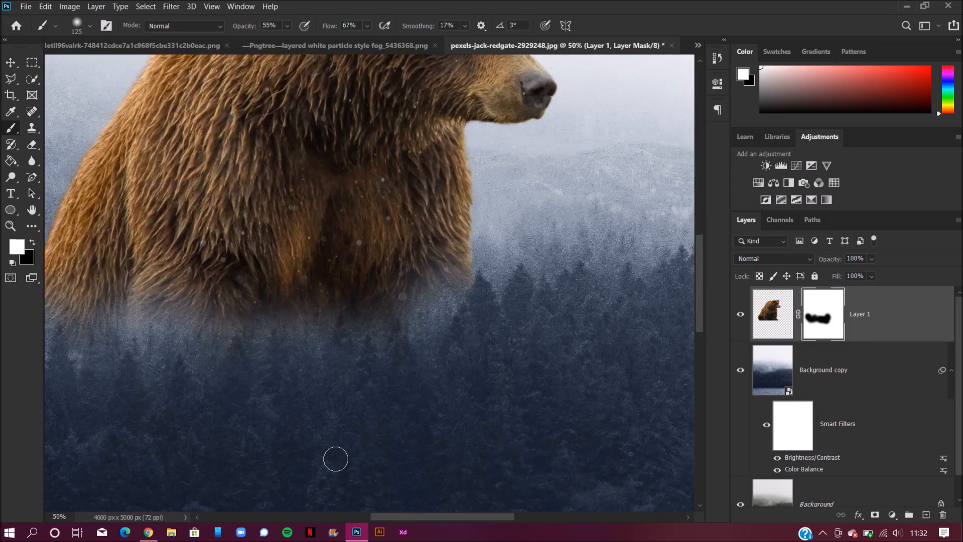
pyautogui.moveTo(387, 518); pyautogui.dragTo(364, 516)
pyautogui.moveTo(143, 289); pyautogui.dragTo(136, 325)
pyautogui.click(212, 296)
pyautogui.moveTo(211, 296)
pyautogui.mouseDown()
pyautogui.moveTo(240, 279)
pyautogui.moveTo(250, 310)
pyautogui.moveTo(305, 293)
pyautogui.mouseUp()
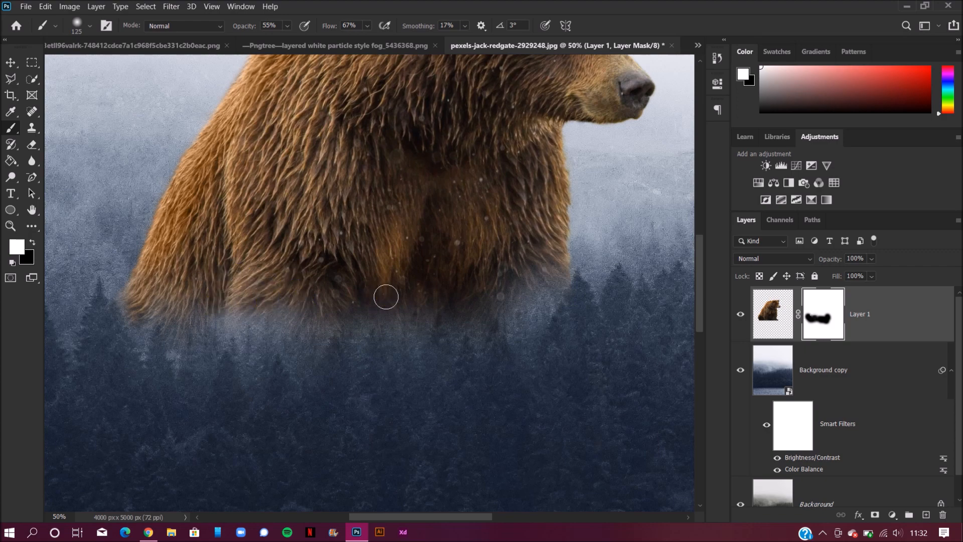
pyautogui.moveTo(495, 282)
pyautogui.mouseDown()
pyautogui.moveTo(556, 289)
pyautogui.moveTo(566, 252)
pyautogui.moveTo(559, 258)
pyautogui.moveTo(534, 217)
pyautogui.moveTo(529, 255)
pyautogui.moveTo(512, 226)
pyautogui.moveTo(527, 269)
pyautogui.moveTo(543, 265)
pyautogui.moveTo(538, 277)
pyautogui.moveTo(492, 293)
pyautogui.moveTo(507, 268)
pyautogui.moveTo(441, 284)
pyautogui.moveTo(412, 214)
pyautogui.moveTo(389, 237)
pyautogui.moveTo(352, 234)
pyautogui.moveTo(325, 251)
pyautogui.moveTo(337, 320)
pyautogui.mouseUp()
pyautogui.click(372, 334)
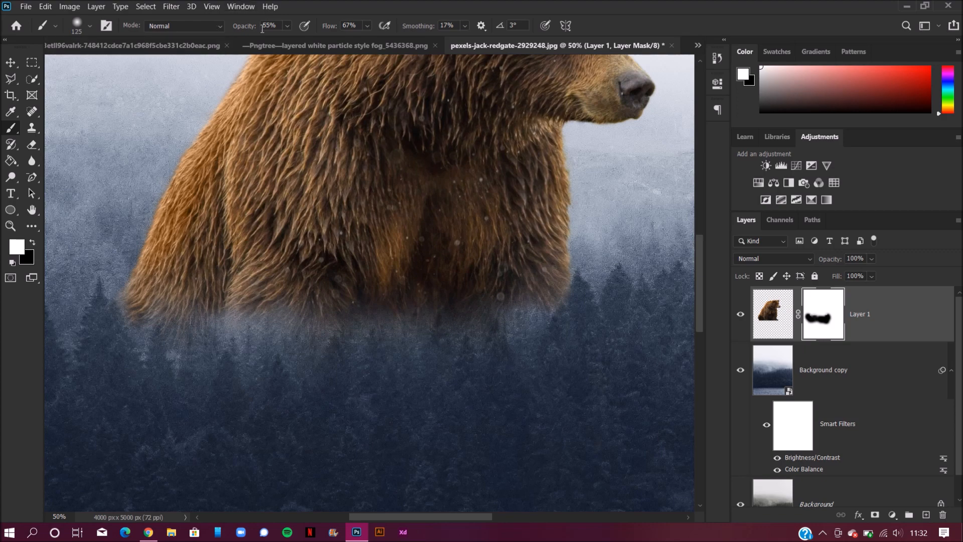
# Extend the fur softly into the trees by painting white on the mask, lowering brush opacity to 41% and finally 26%.
pyautogui.moveTo(244, 25); pyautogui.dragTo(234, 25)
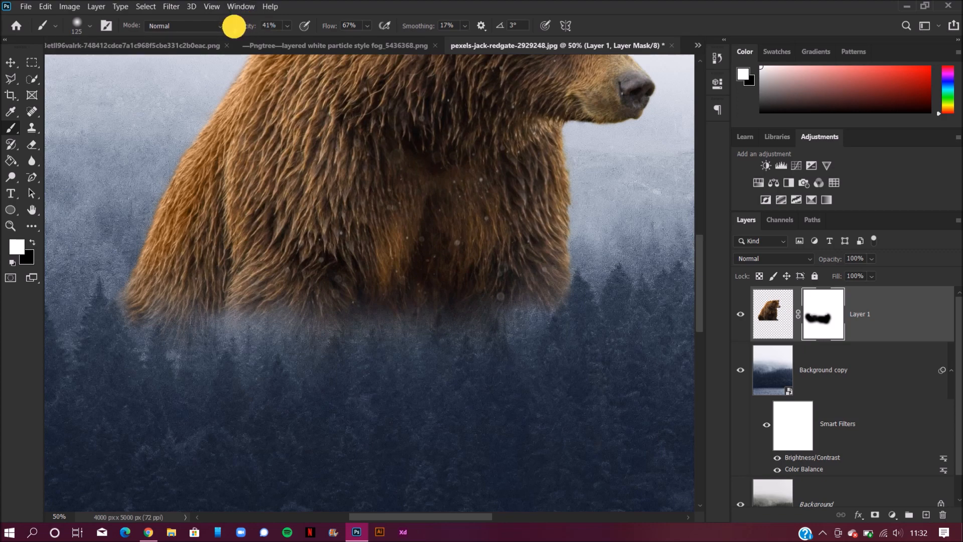
pyautogui.moveTo(241, 312)
pyautogui.mouseDown()
pyautogui.moveTo(234, 330)
pyautogui.moveTo(234, 299)
pyautogui.moveTo(281, 322)
pyautogui.moveTo(283, 305)
pyautogui.moveTo(284, 323)
pyautogui.moveTo(226, 343)
pyautogui.moveTo(179, 340)
pyautogui.moveTo(165, 363)
pyautogui.mouseUp()
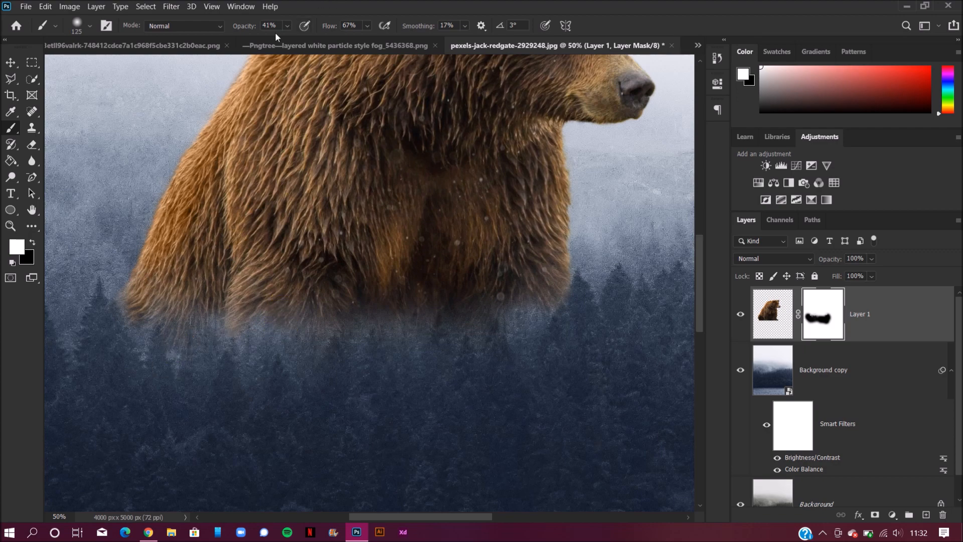
pyautogui.moveTo(245, 26); pyautogui.dragTo(224, 60)
pyautogui.moveTo(184, 316); pyautogui.dragTo(178, 354)
pyautogui.moveTo(140, 318); pyautogui.dragTo(145, 349)
pyautogui.moveTo(221, 302)
pyautogui.mouseDown()
pyautogui.moveTo(221, 330)
pyautogui.moveTo(207, 338)
pyautogui.moveTo(213, 315)
pyautogui.moveTo(236, 311)
pyautogui.moveTo(240, 362)
pyautogui.moveTo(276, 305)
pyautogui.moveTo(419, 314)
pyautogui.moveTo(500, 288)
pyautogui.moveTo(523, 334)
pyautogui.moveTo(544, 336)
pyautogui.moveTo(554, 301)
pyautogui.moveTo(554, 319)
pyautogui.moveTo(532, 331)
pyautogui.moveTo(532, 310)
pyautogui.moveTo(558, 300)
pyautogui.moveTo(564, 263)
pyautogui.moveTo(554, 306)
pyautogui.mouseUp()
pyautogui.moveTo(253, 25); pyautogui.dragTo(258, 25)
pyautogui.moveTo(135, 296)
pyautogui.mouseDown()
pyautogui.moveTo(120, 303)
pyautogui.moveTo(151, 291)
pyautogui.moveTo(176, 338)
pyautogui.moveTo(211, 341)
pyautogui.moveTo(246, 296)
pyautogui.moveTo(275, 331)
pyautogui.moveTo(396, 325)
pyautogui.moveTo(419, 337)
pyautogui.moveTo(462, 286)
pyautogui.moveTo(477, 326)
pyautogui.moveTo(505, 288)
pyautogui.moveTo(524, 295)
pyautogui.moveTo(537, 333)
pyautogui.moveTo(541, 284)
pyautogui.mouseUp()
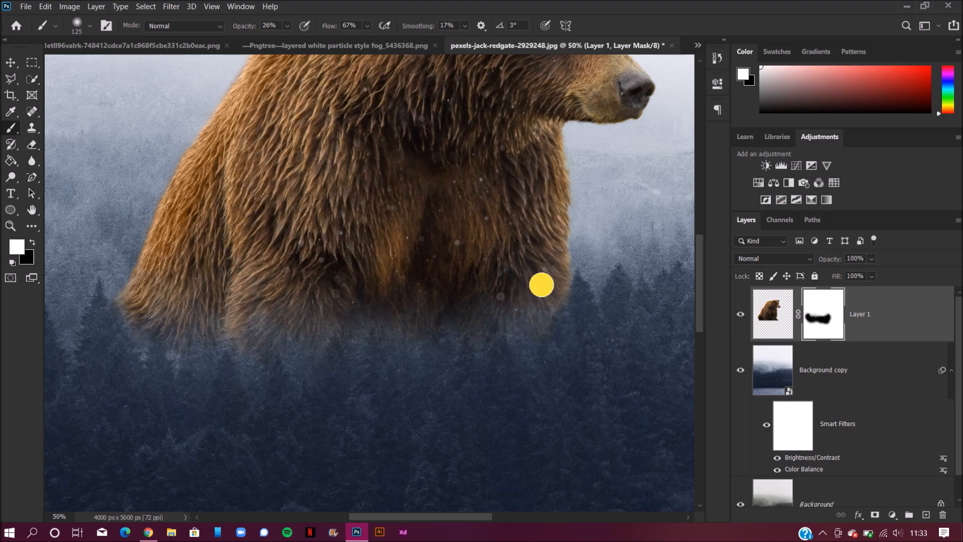
pyautogui.hotkey('ctrl', '-')
pyautogui.hotkey('ctrl', '-')
pyautogui.hotkey('ctrl', '-')
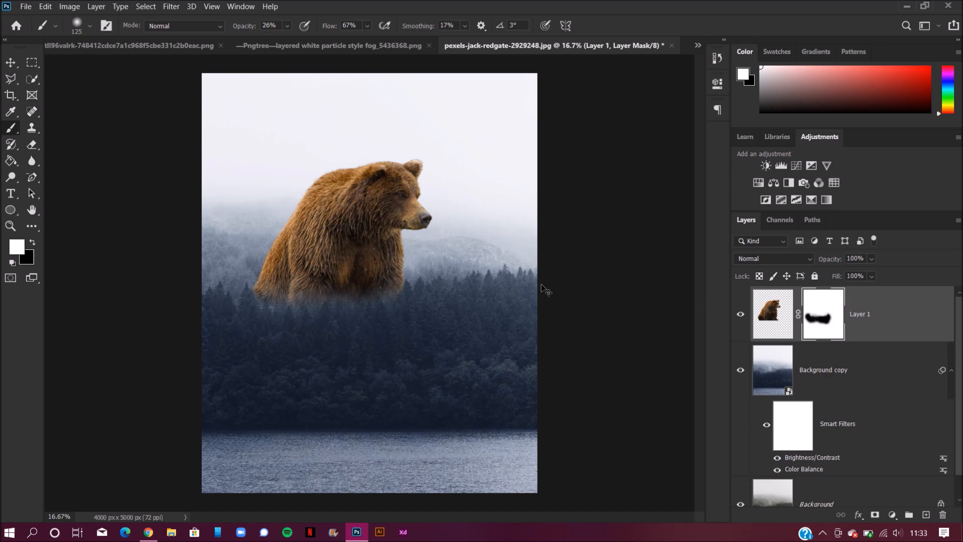
# Raise the brush opacity to 55% and restore more of the bear's lower chest and front leg on the mask.
pyautogui.hotkey('ctrl', '+')
pyautogui.hotkey('ctrl', '+')
pyautogui.hotkey('ctrl', '+')
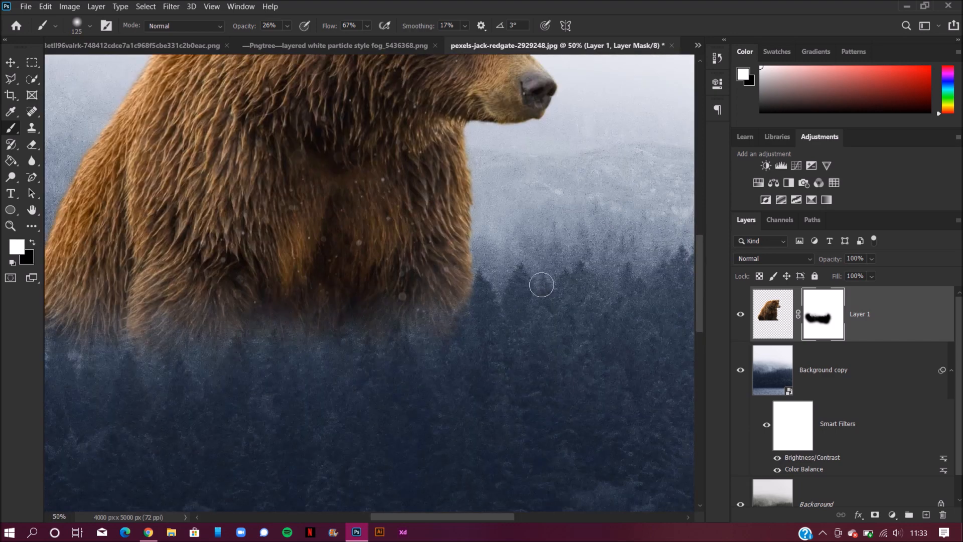
pyautogui.moveTo(249, 25); pyautogui.dragTo(266, 26)
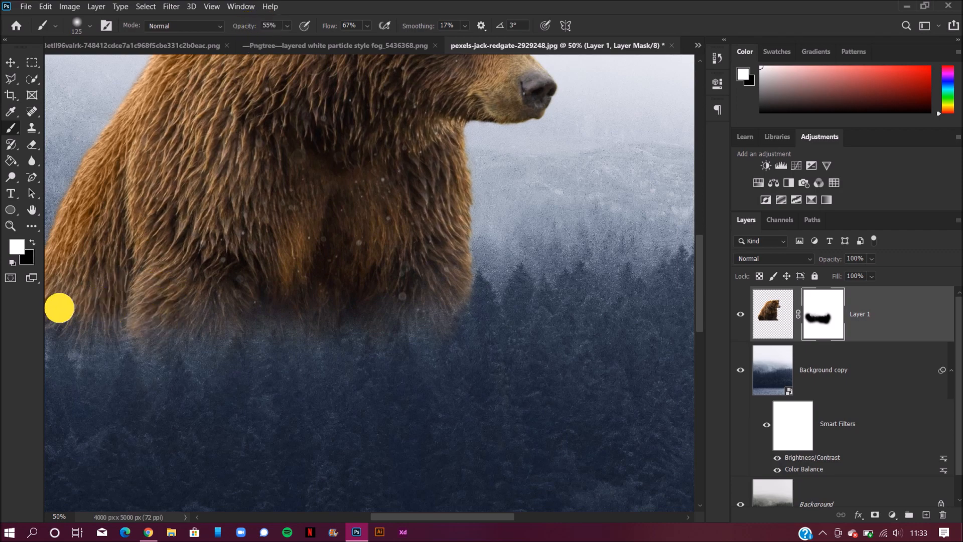
pyautogui.moveTo(272, 317)
pyautogui.mouseDown()
pyautogui.moveTo(339, 305)
pyautogui.moveTo(378, 316)
pyautogui.moveTo(405, 295)
pyautogui.moveTo(416, 319)
pyautogui.moveTo(441, 318)
pyautogui.moveTo(445, 243)
pyautogui.moveTo(424, 242)
pyautogui.mouseUp()
pyautogui.moveTo(259, 318)
pyautogui.mouseDown()
pyautogui.moveTo(189, 337)
pyautogui.moveTo(217, 303)
pyautogui.moveTo(225, 326)
pyautogui.moveTo(243, 316)
pyautogui.moveTo(131, 296)
pyautogui.moveTo(194, 308)
pyautogui.moveTo(202, 297)
pyautogui.moveTo(282, 336)
pyautogui.moveTo(309, 299)
pyautogui.moveTo(322, 338)
pyautogui.moveTo(339, 311)
pyautogui.moveTo(387, 325)
pyautogui.moveTo(423, 301)
pyautogui.moveTo(429, 308)
pyautogui.moveTo(461, 293)
pyautogui.mouseUp()
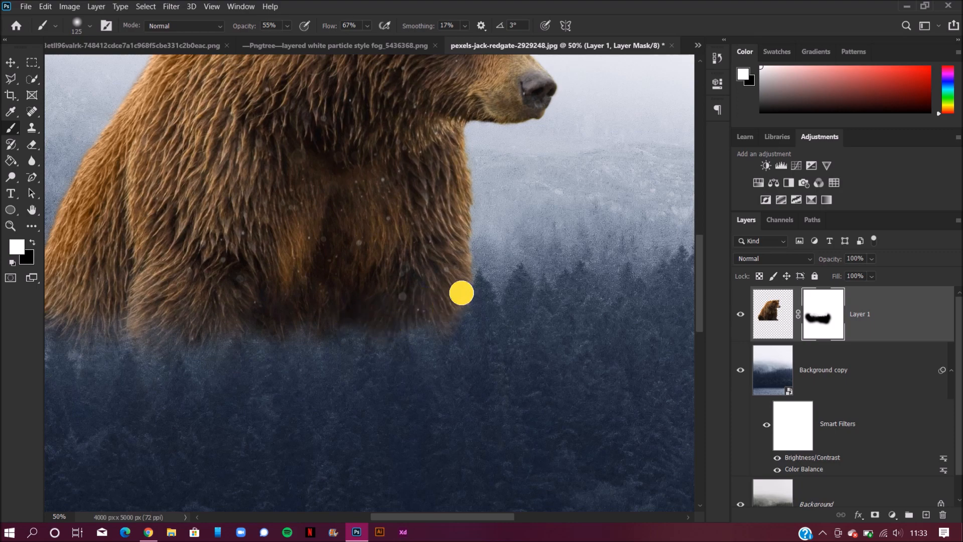
pyautogui.hotkey('ctrl', '-')
pyautogui.hotkey('ctrl', '-')
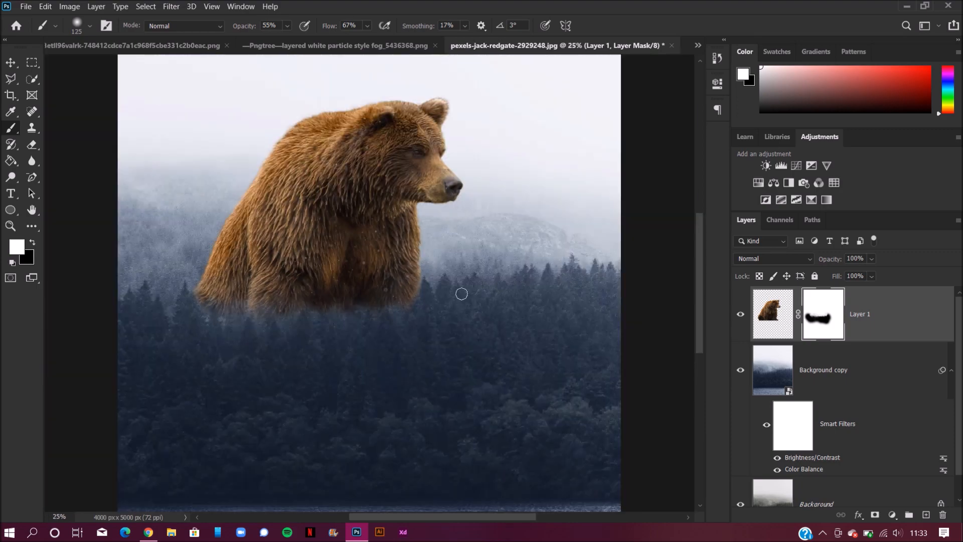
pyautogui.hotkey('ctrl', '-')
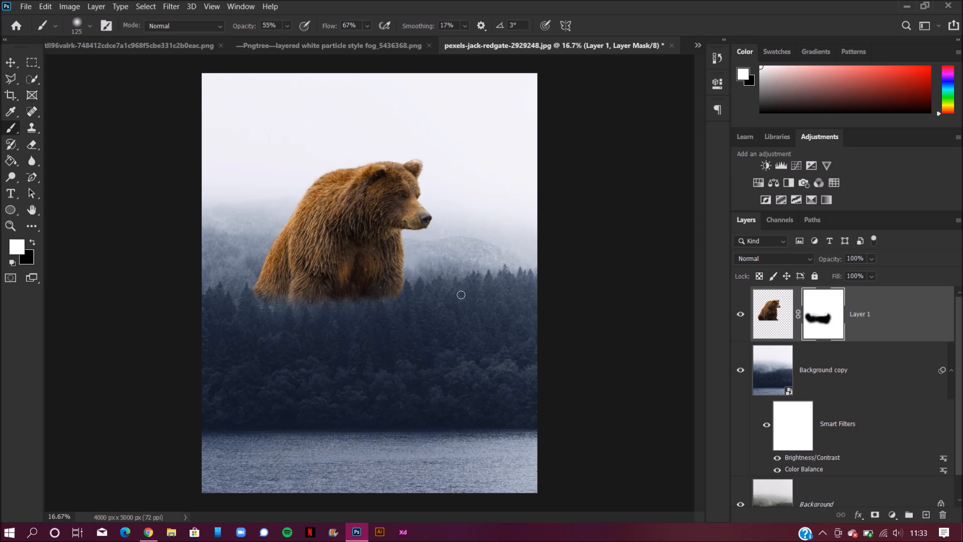
# Paint black on the mask at 55% opacity to fade the outer lower edge of the bear's front leg into the trees.
pyautogui.hotkey('ctrl', '+')
pyautogui.hotkey('ctrl', '+')
pyautogui.hotkey('ctrl', '+')
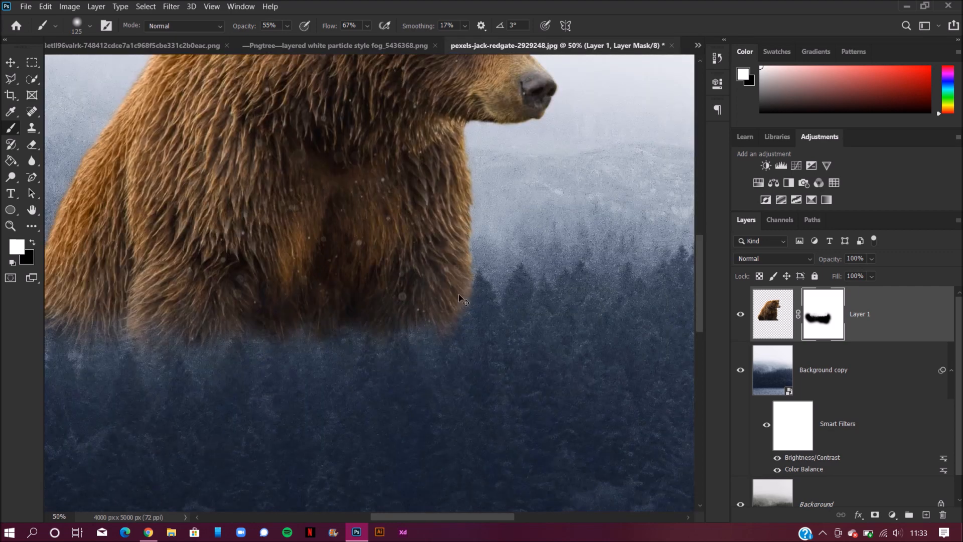
pyautogui.click(34, 241)
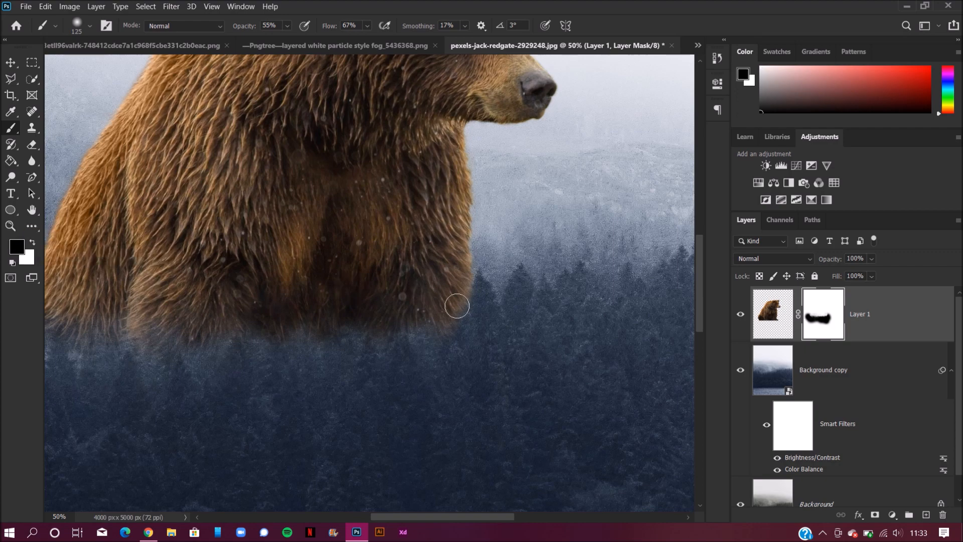
pyautogui.moveTo(475, 290)
pyautogui.mouseDown()
pyautogui.moveTo(466, 315)
pyautogui.moveTo(460, 282)
pyautogui.moveTo(461, 313)
pyautogui.moveTo(478, 274)
pyautogui.moveTo(450, 327)
pyautogui.moveTo(465, 312)
pyautogui.mouseUp()
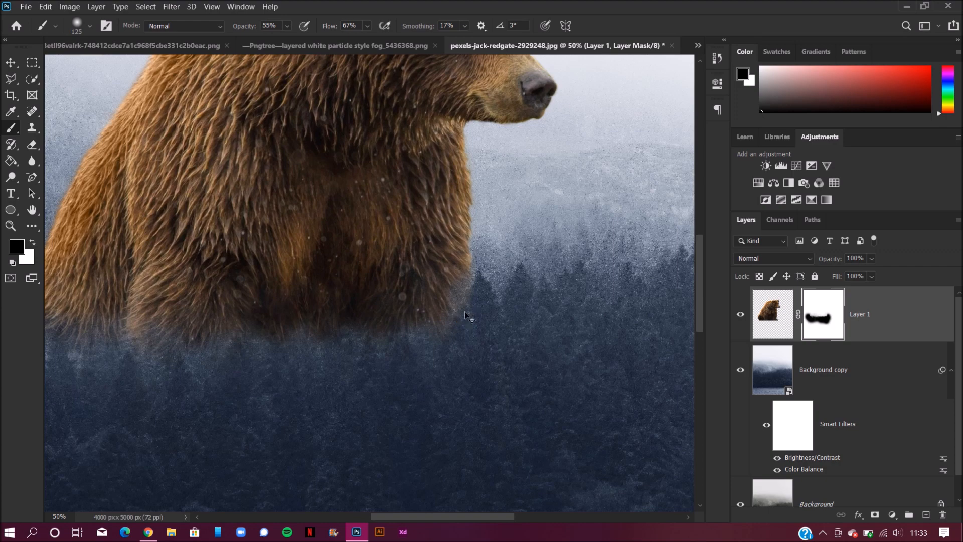
pyautogui.hotkey('ctrl', '-')
pyautogui.hotkey('ctrl', '-')
pyautogui.hotkey('ctrl', '-')
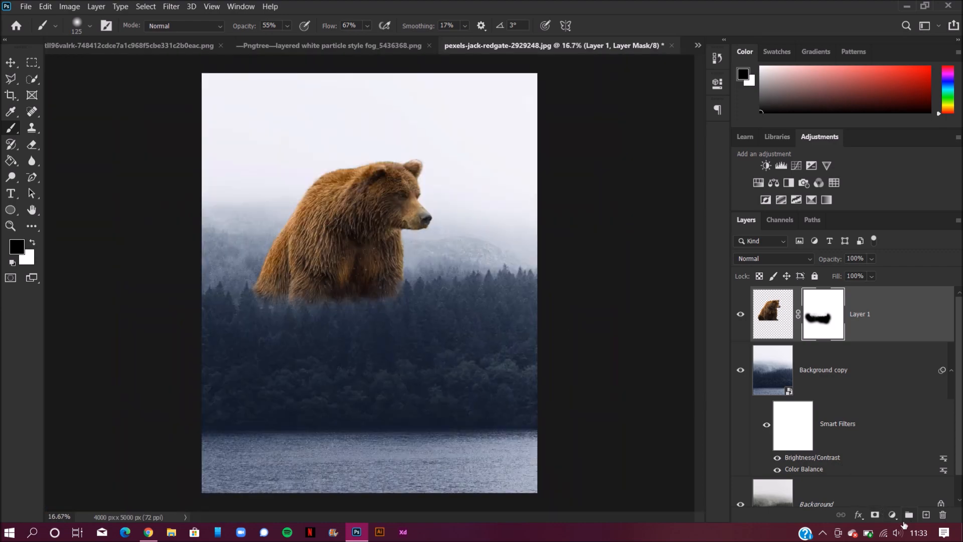
# Add a Color Balance adjustment layer above the bear and clip it to the bear layer.
pyautogui.click(893, 514)
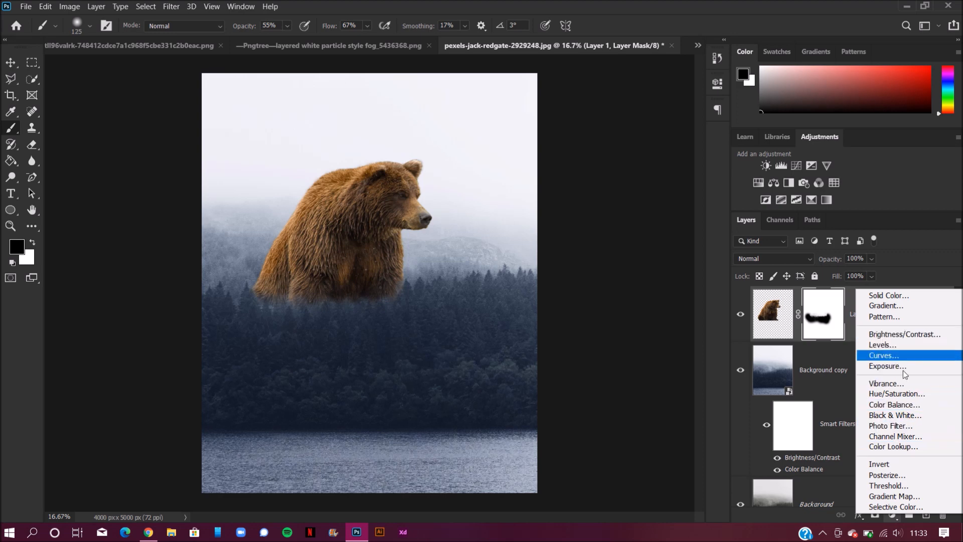
pyautogui.click(913, 406)
pyautogui.click(609, 293)
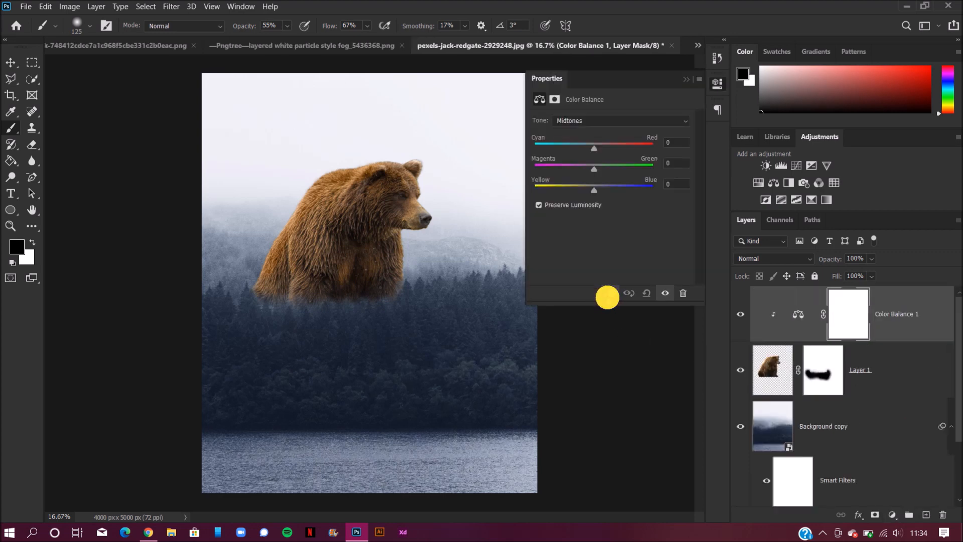
# Shift the bear's Color Balance midtones to -26 on Cyan–Red and +37 on Yellow–Blue.
pyautogui.moveTo(594, 190); pyautogui.dragTo(612, 190)
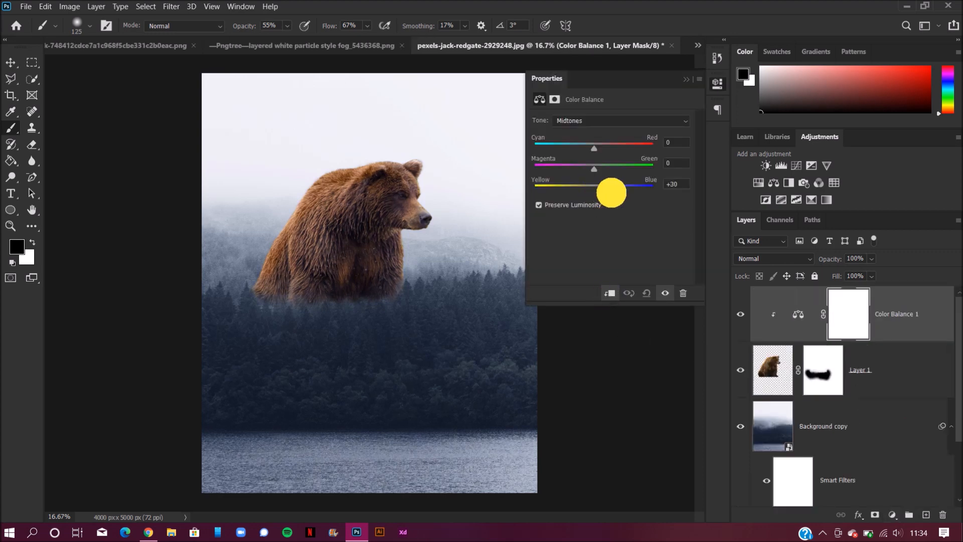
pyautogui.moveTo(594, 142); pyautogui.dragTo(582, 144)
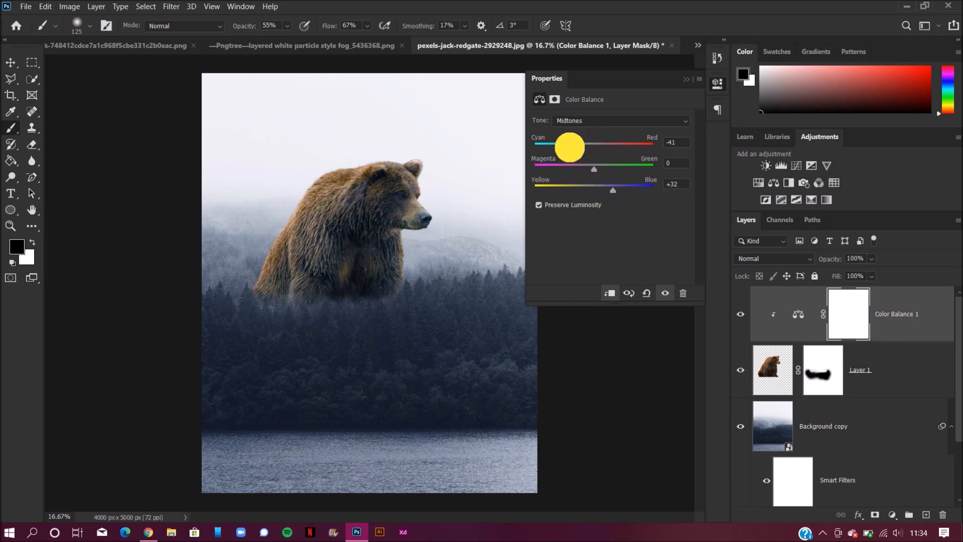
pyautogui.moveTo(577, 152); pyautogui.dragTo(579, 153)
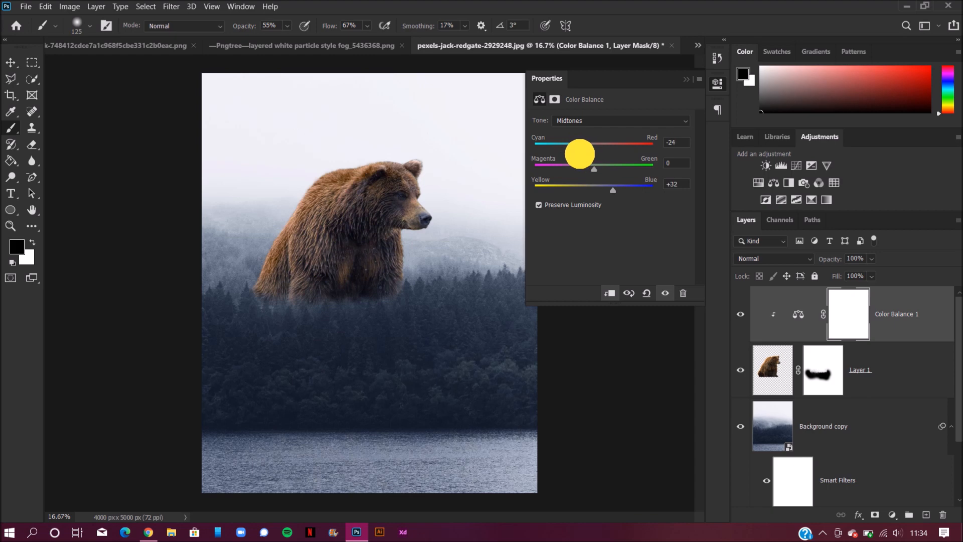
pyautogui.moveTo(579, 155); pyautogui.dragTo(578, 155)
pyautogui.moveTo(613, 190); pyautogui.dragTo(617, 190)
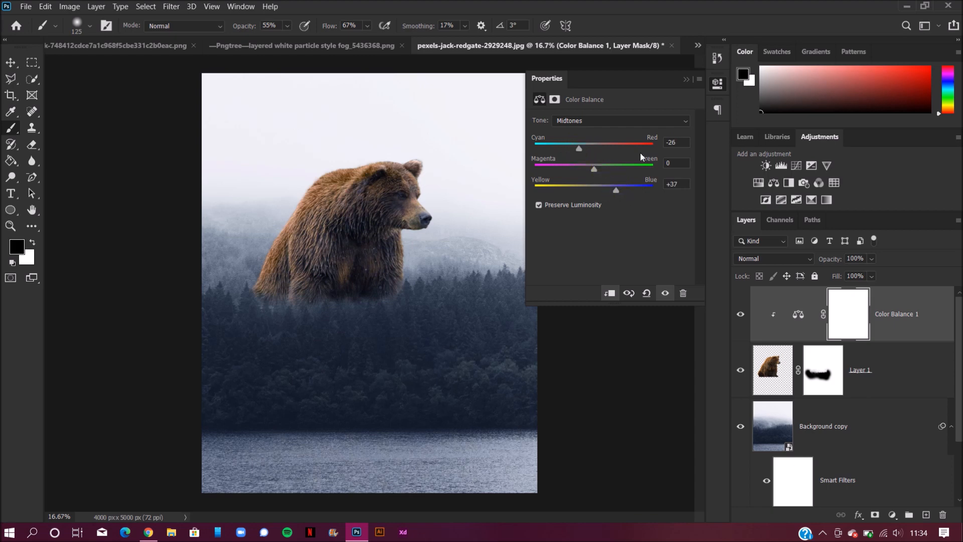
pyautogui.click(685, 80)
# Add a Hue/Saturation adjustment layer clipped to the bear and lower its saturation to -28.
pyautogui.click(892, 515)
pyautogui.click(895, 390)
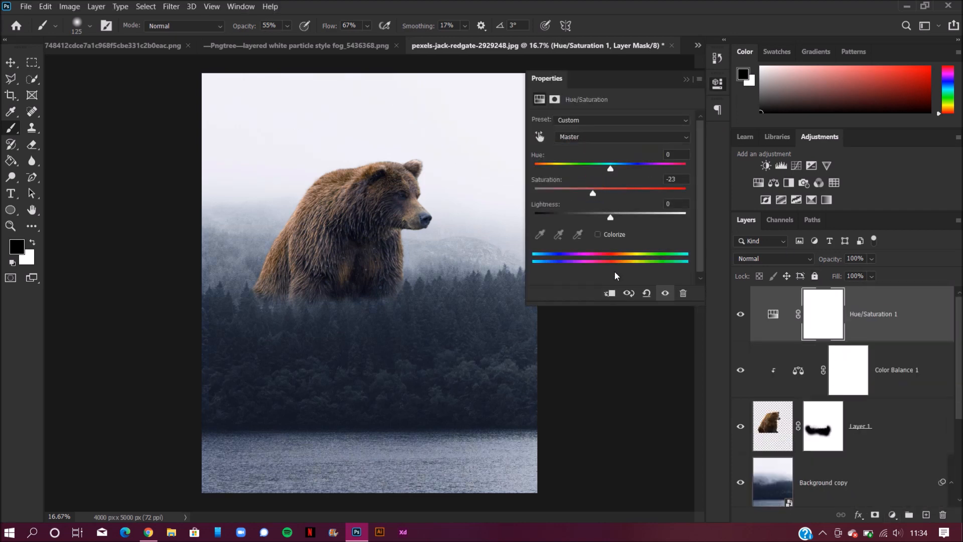
pyautogui.click(609, 293)
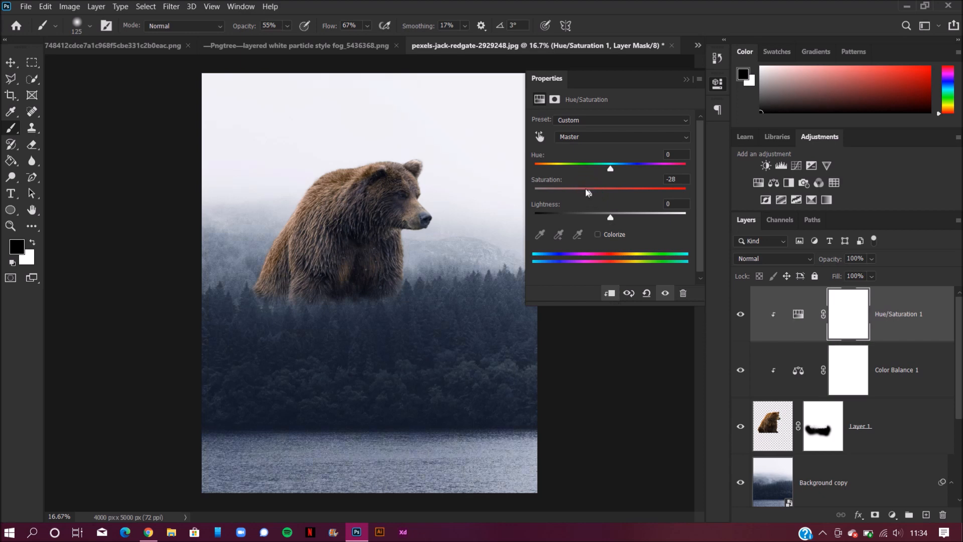
pyautogui.click(687, 79)
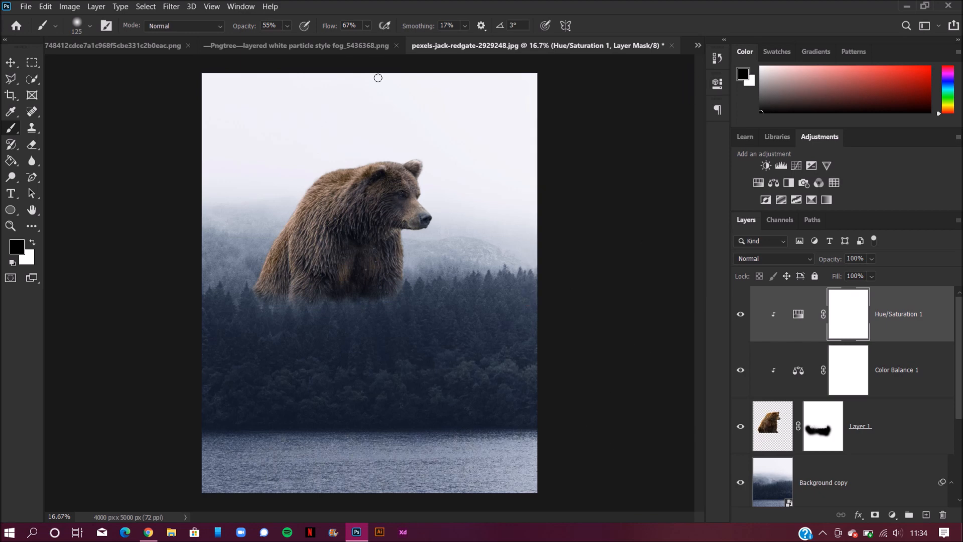
# Copy the white fog image into the bear composition as a new layer on top.
pyautogui.click(377, 46)
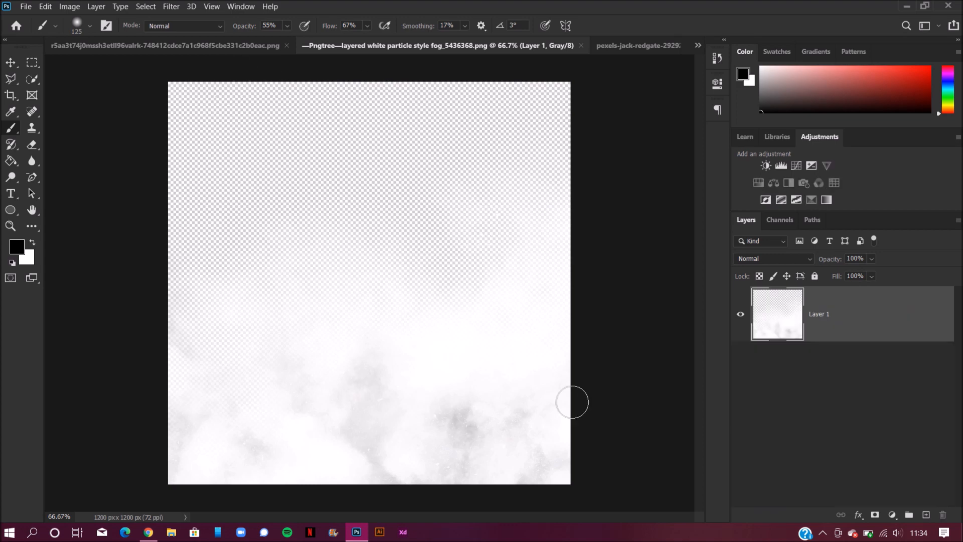
pyautogui.click(11, 62)
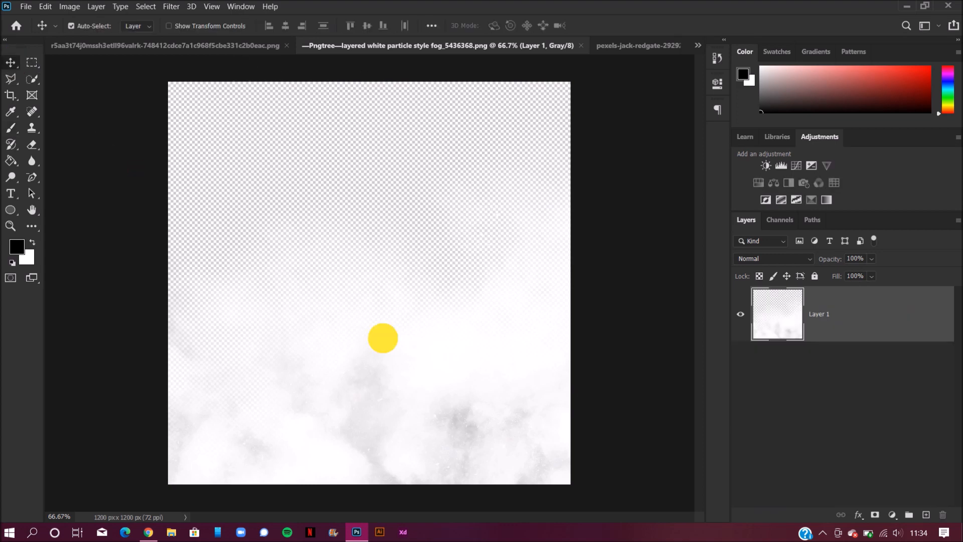
pyautogui.moveTo(383, 337)
pyautogui.mouseDown()
pyautogui.moveTo(552, 136)
pyautogui.moveTo(606, 43)
pyautogui.moveTo(370, 321)
pyautogui.moveTo(382, 321)
pyautogui.mouseUp()
# Scale the fog layer to about 333% so it spans the full canvas width and ends at the waterline.
pyautogui.hotkey('ctrl', 't')
pyautogui.moveTo(420, 357); pyautogui.dragTo(538, 473)
pyautogui.moveTo(386, 380); pyautogui.dragTo(366, 333)
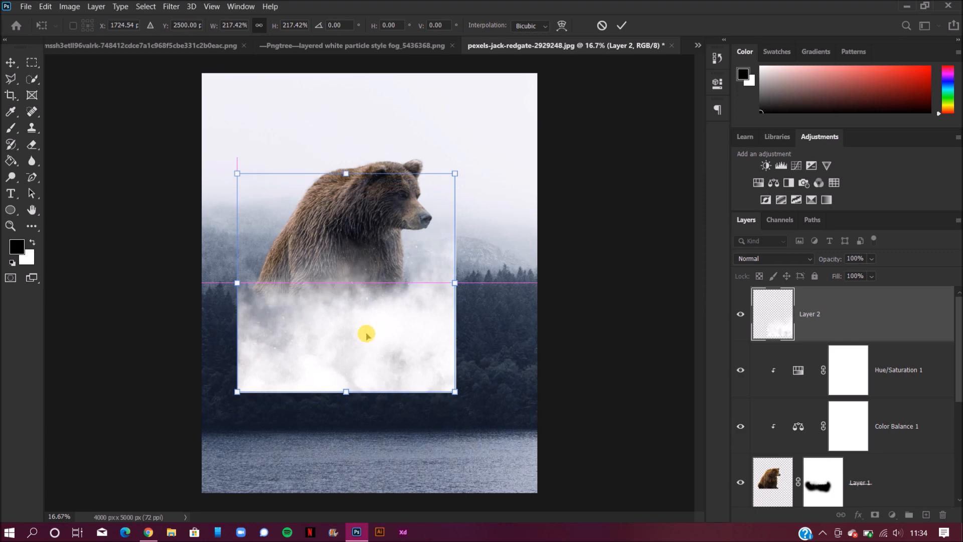
pyautogui.moveTo(454, 403); pyautogui.dragTo(564, 498)
pyautogui.moveTo(406, 364); pyautogui.dragTo(375, 297)
pyautogui.moveTo(531, 430); pyautogui.dragTo(539, 437)
pyautogui.moveTo(499, 391); pyautogui.dragTo(491, 383)
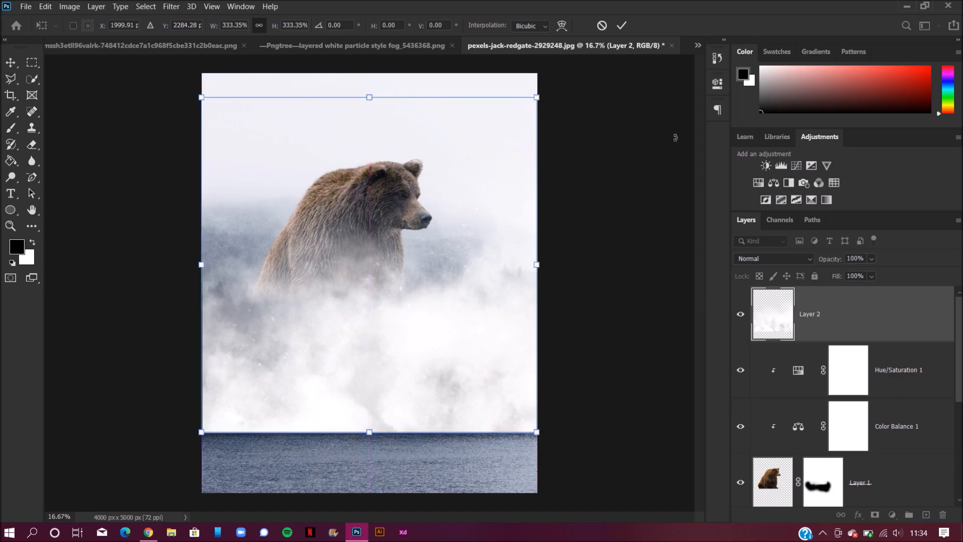
pyautogui.click(622, 24)
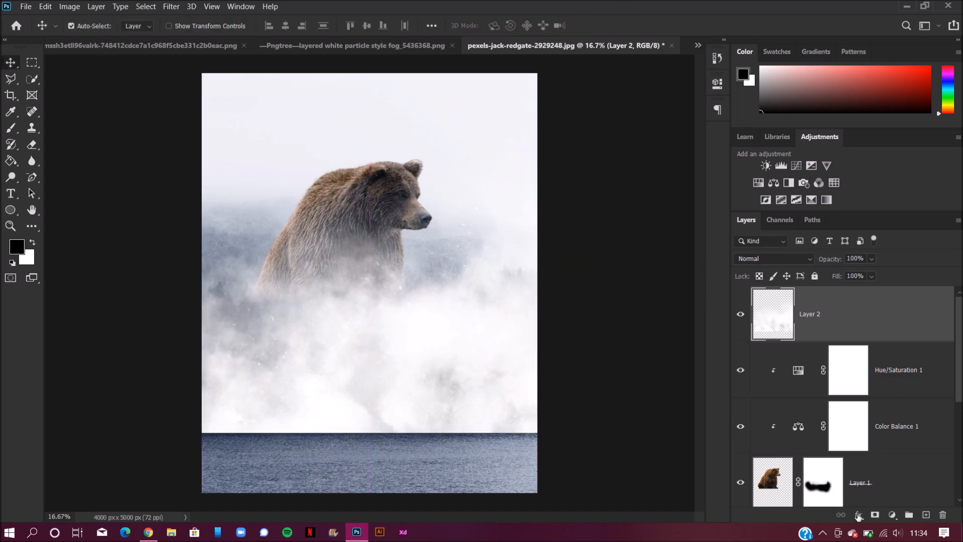
# Add a layer mask to the fog, enlarge the brush to 900 px and lower the fog layer's opacity to 48%.
pyautogui.click(874, 514)
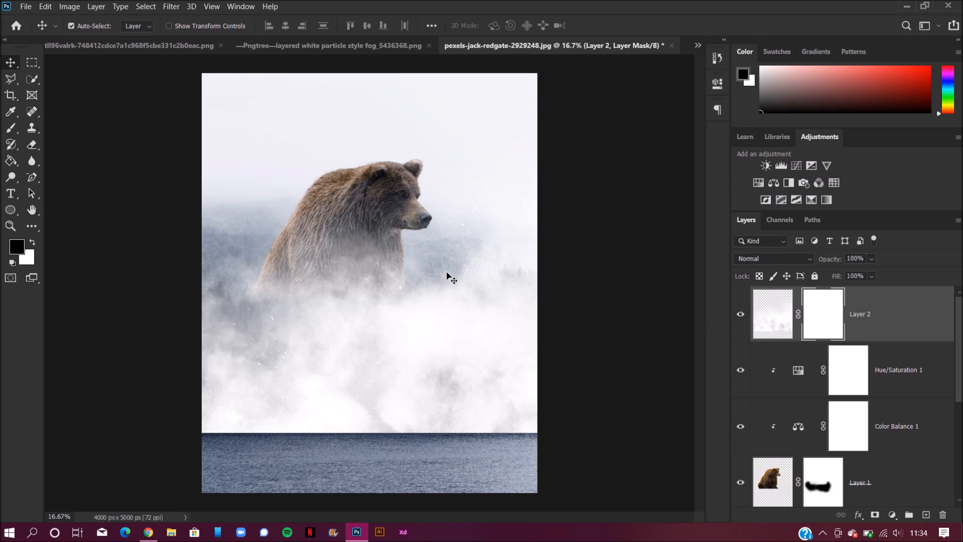
pyautogui.click(12, 128)
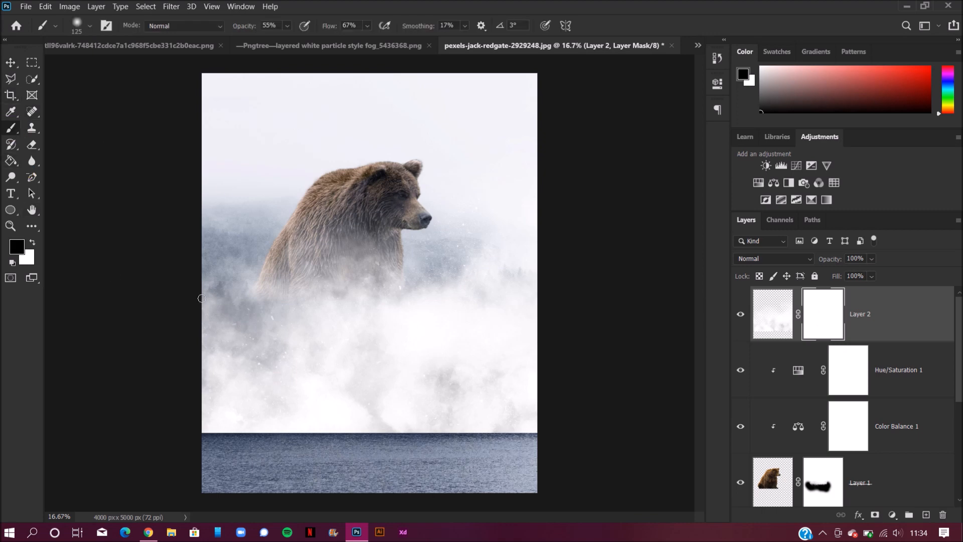
pyautogui.press(']')
pyautogui.press(']')
pyautogui.press(']')
pyautogui.moveTo(834, 260); pyautogui.dragTo(813, 258)
pyautogui.hotkey('ctrl', '+')
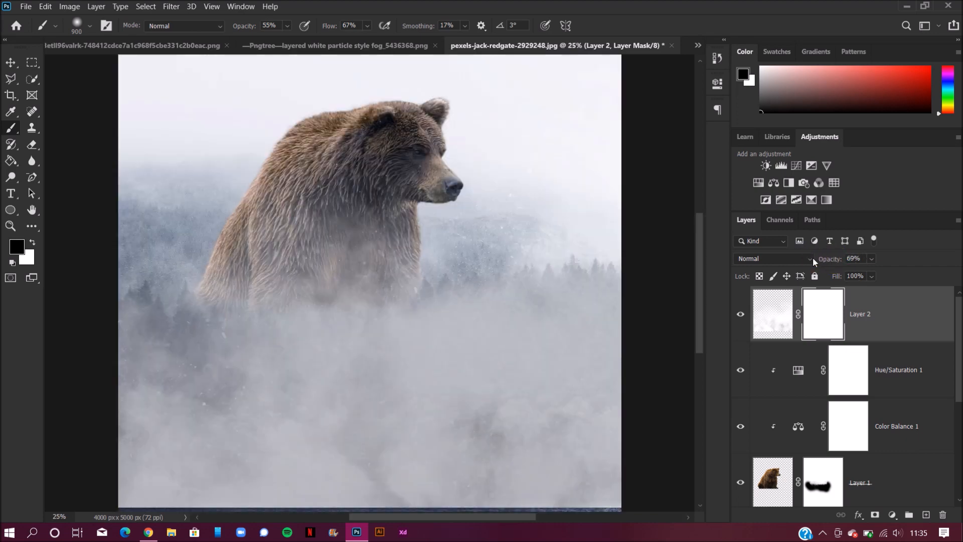
pyautogui.moveTo(700, 318); pyautogui.dragTo(700, 347)
pyautogui.moveTo(831, 258); pyautogui.dragTo(817, 258)
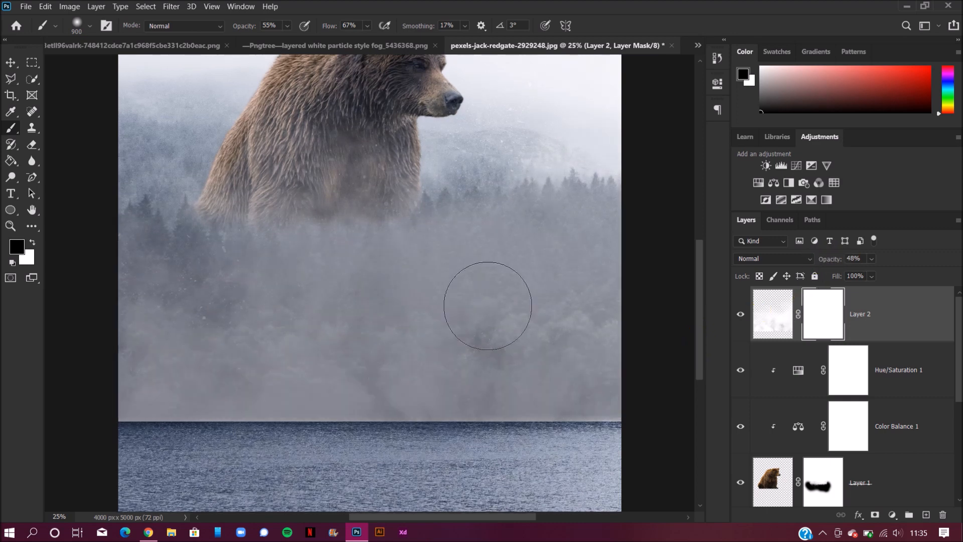
# Paint black on the fog mask at 80% and then 100% brush opacity to clear fog from the lower forest.
pyautogui.moveTo(240, 27); pyautogui.dragTo(256, 28)
pyautogui.click(162, 325)
pyautogui.moveTo(162, 326)
pyautogui.mouseDown()
pyautogui.moveTo(128, 386)
pyautogui.moveTo(120, 454)
pyautogui.moveTo(132, 396)
pyautogui.moveTo(164, 421)
pyautogui.moveTo(131, 421)
pyautogui.moveTo(266, 424)
pyautogui.mouseUp()
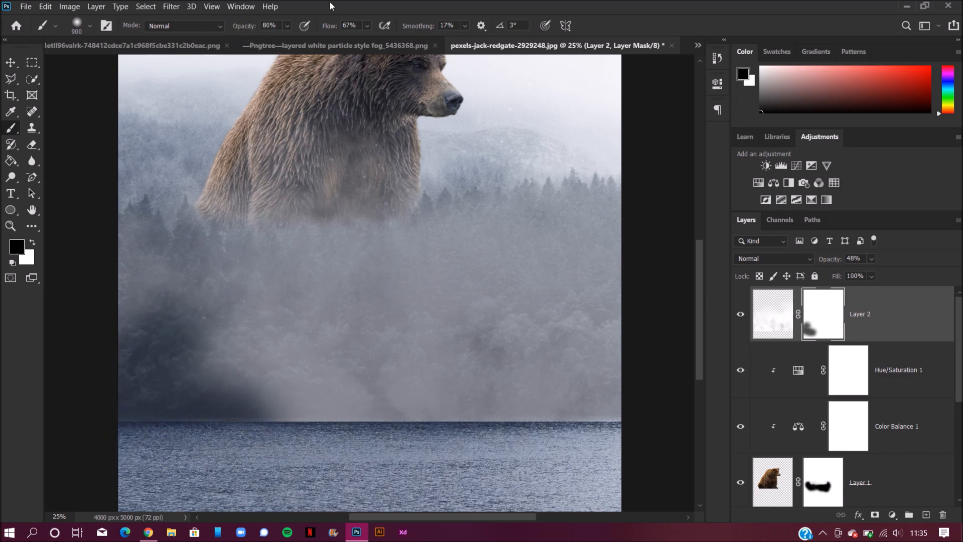
pyautogui.moveTo(250, 29); pyautogui.dragTo(268, 26)
pyautogui.moveTo(204, 402)
pyautogui.mouseDown()
pyautogui.moveTo(145, 404)
pyautogui.moveTo(212, 423)
pyautogui.moveTo(181, 439)
pyautogui.moveTo(204, 450)
pyautogui.moveTo(374, 440)
pyautogui.moveTo(303, 409)
pyautogui.moveTo(320, 409)
pyautogui.moveTo(249, 396)
pyautogui.moveTo(638, 470)
pyautogui.moveTo(520, 441)
pyautogui.moveTo(606, 434)
pyautogui.moveTo(370, 421)
pyautogui.moveTo(637, 413)
pyautogui.moveTo(552, 442)
pyautogui.moveTo(416, 416)
pyautogui.moveTo(438, 393)
pyautogui.moveTo(355, 341)
pyautogui.moveTo(235, 348)
pyautogui.moveTo(198, 313)
pyautogui.moveTo(133, 276)
pyautogui.moveTo(110, 311)
pyautogui.moveTo(94, 303)
pyautogui.moveTo(177, 371)
pyautogui.moveTo(201, 371)
pyautogui.moveTo(164, 332)
pyautogui.moveTo(175, 379)
pyautogui.moveTo(374, 426)
pyautogui.moveTo(353, 427)
pyautogui.moveTo(361, 361)
pyautogui.mouseUp()
# Reduce the brush to 400 px and mask the fog off the forest slope to the right below the bear.
pyautogui.press('[')
pyautogui.press('[')
pyautogui.press('[')
pyautogui.press('[')
pyautogui.press('[')
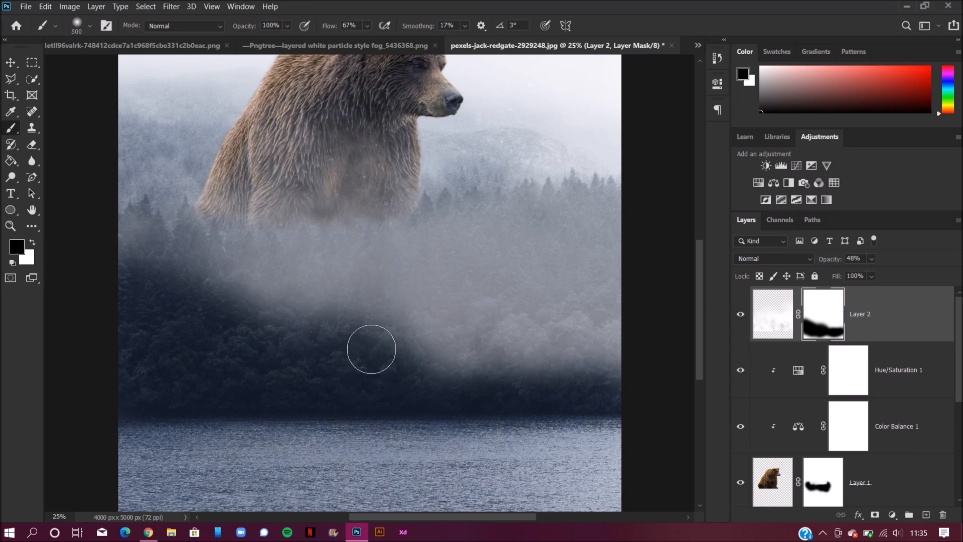
pyautogui.moveTo(447, 331)
pyautogui.mouseDown()
pyautogui.moveTo(573, 349)
pyautogui.moveTo(416, 393)
pyautogui.moveTo(340, 352)
pyautogui.moveTo(530, 346)
pyautogui.moveTo(432, 339)
pyautogui.moveTo(524, 284)
pyautogui.moveTo(588, 270)
pyautogui.moveTo(492, 348)
pyautogui.moveTo(616, 312)
pyautogui.moveTo(602, 351)
pyautogui.moveTo(624, 339)
pyautogui.moveTo(606, 386)
pyautogui.moveTo(639, 225)
pyautogui.moveTo(615, 227)
pyautogui.moveTo(550, 297)
pyautogui.moveTo(524, 302)
pyautogui.mouseUp()
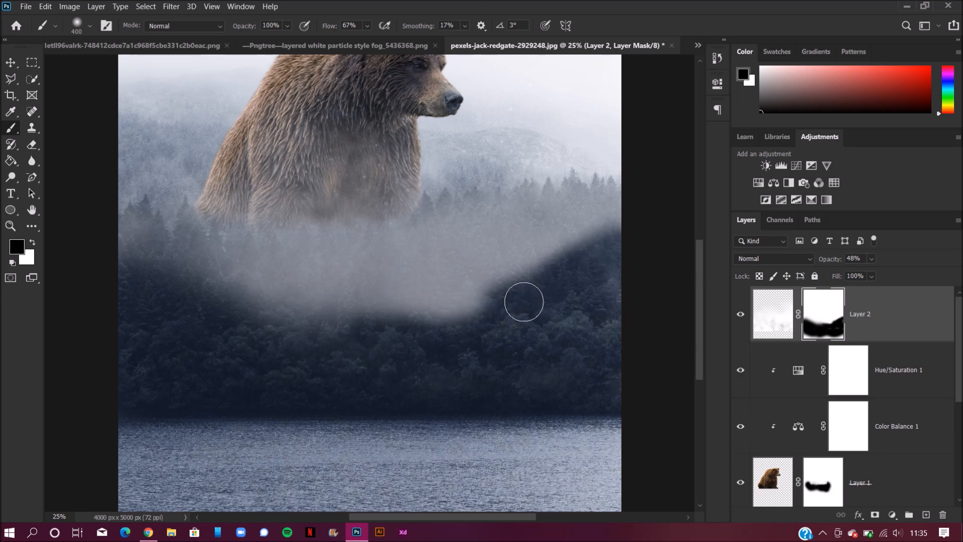
# Enlarge the brush to 700 px and mask out more fog across the forest beneath the bear.
pyautogui.press(']')
pyautogui.press(']')
pyautogui.moveTo(393, 329)
pyautogui.mouseDown()
pyautogui.moveTo(565, 309)
pyautogui.moveTo(615, 245)
pyautogui.moveTo(561, 221)
pyautogui.moveTo(423, 253)
pyautogui.moveTo(376, 294)
pyautogui.moveTo(248, 294)
pyautogui.moveTo(114, 209)
pyautogui.moveTo(398, 306)
pyautogui.moveTo(609, 243)
pyautogui.moveTo(628, 217)
pyautogui.moveTo(632, 350)
pyautogui.mouseUp()
pyautogui.hotkey('ctrl', '-')
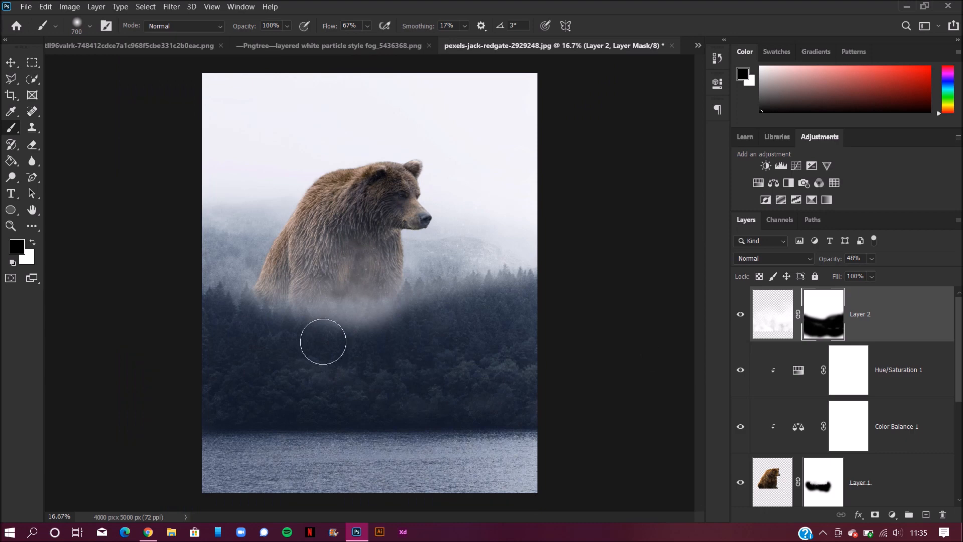
pyautogui.moveTo(319, 342)
pyautogui.mouseDown()
pyautogui.moveTo(337, 324)
pyautogui.moveTo(402, 320)
pyautogui.moveTo(378, 333)
pyautogui.mouseUp()
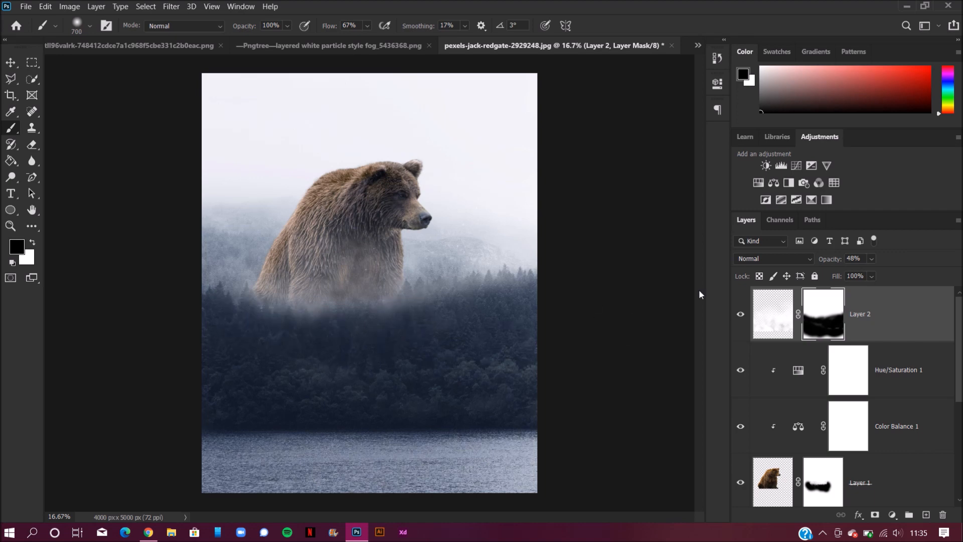
# Set the fog layer's opacity to 69% and fade the fog along the right treeline, lowering brush opacity to 28%.
pyautogui.moveTo(831, 261); pyautogui.dragTo(858, 259)
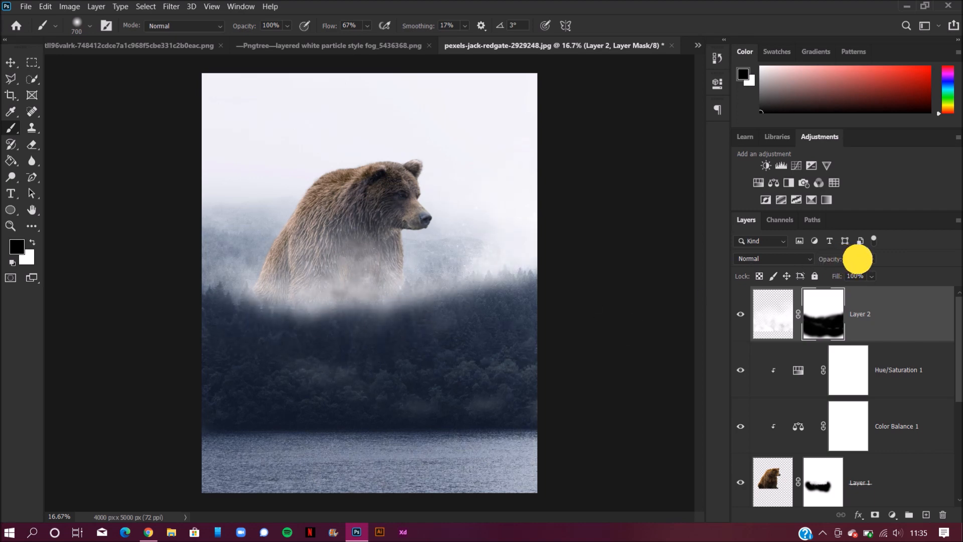
pyautogui.moveTo(829, 259); pyautogui.dragTo(818, 265)
pyautogui.moveTo(518, 308); pyautogui.dragTo(520, 292)
pyautogui.moveTo(243, 24); pyautogui.dragTo(228, 26)
pyautogui.moveTo(465, 307)
pyautogui.mouseDown()
pyautogui.moveTo(488, 275)
pyautogui.moveTo(473, 279)
pyautogui.moveTo(504, 277)
pyautogui.mouseUp()
pyautogui.moveTo(245, 25); pyautogui.dragTo(253, 25)
pyautogui.moveTo(483, 321)
pyautogui.mouseDown()
pyautogui.moveTo(507, 269)
pyautogui.moveTo(423, 301)
pyautogui.moveTo(415, 286)
pyautogui.moveTo(527, 284)
pyautogui.moveTo(292, 321)
pyautogui.moveTo(336, 336)
pyautogui.moveTo(230, 301)
pyautogui.moveTo(241, 286)
pyautogui.moveTo(263, 310)
pyautogui.moveTo(322, 322)
pyautogui.moveTo(520, 273)
pyautogui.moveTo(516, 288)
pyautogui.mouseUp()
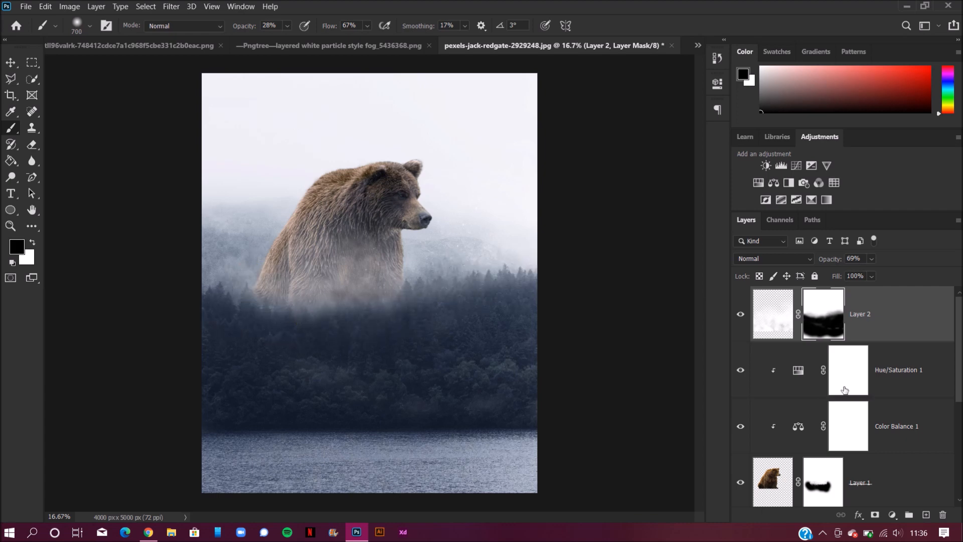
# Paint black on the fog mask at 28% brush opacity to thin the fog along the treeline and the bear's lower chest.
pyautogui.moveTo(381, 308); pyautogui.dragTo(511, 285)
pyautogui.moveTo(311, 321)
pyautogui.mouseDown()
pyautogui.moveTo(258, 310)
pyautogui.moveTo(361, 315)
pyautogui.moveTo(400, 307)
pyautogui.moveTo(436, 281)
pyautogui.moveTo(506, 287)
pyautogui.mouseUp()
pyautogui.moveTo(204, 294); pyautogui.dragTo(216, 277)
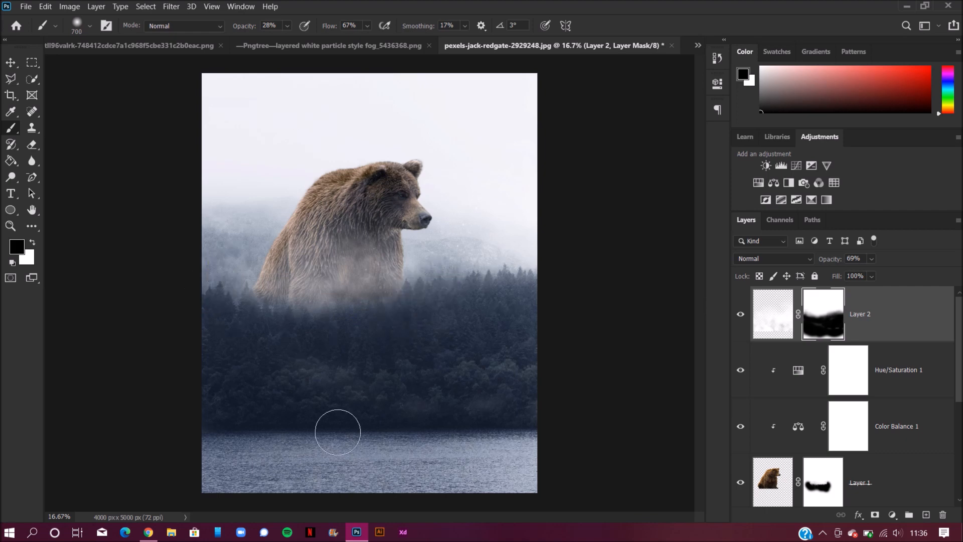
pyautogui.moveTo(328, 308); pyautogui.dragTo(356, 272)
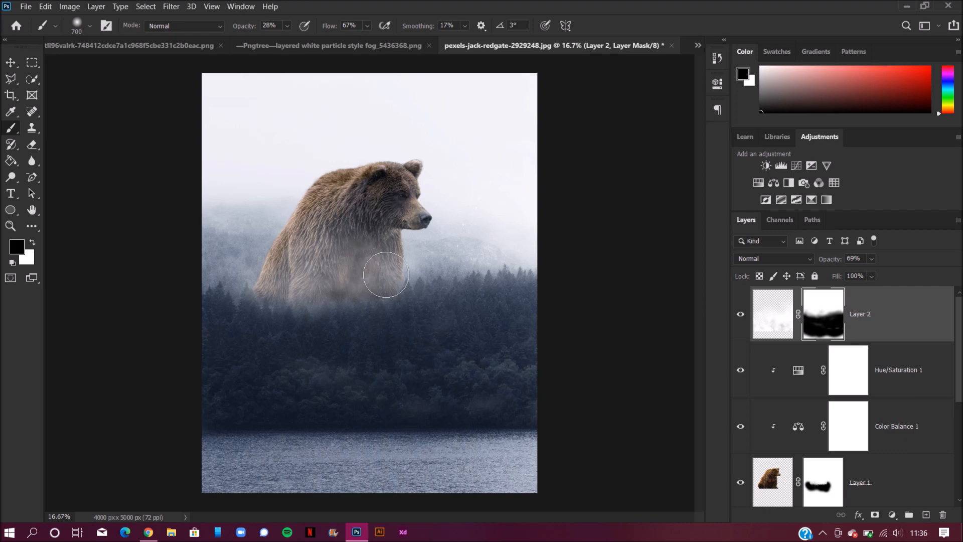
pyautogui.click(331, 301)
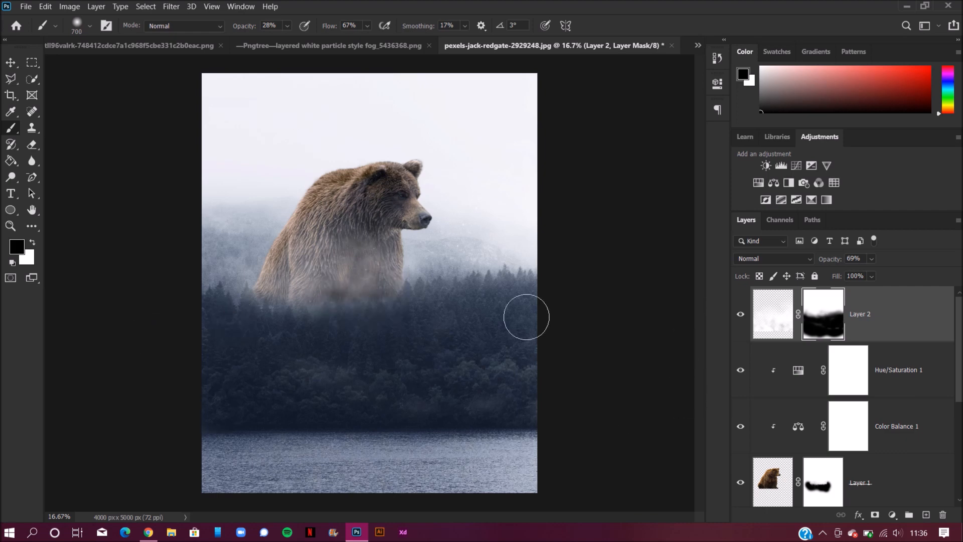
pyautogui.click(491, 335)
pyautogui.click(533, 280)
# Raise the fog layer's opacity to 77%.
pyautogui.moveTo(821, 259)
pyautogui.mouseDown()
pyautogui.moveTo(834, 257)
pyautogui.moveTo(827, 263)
pyautogui.mouseUp()
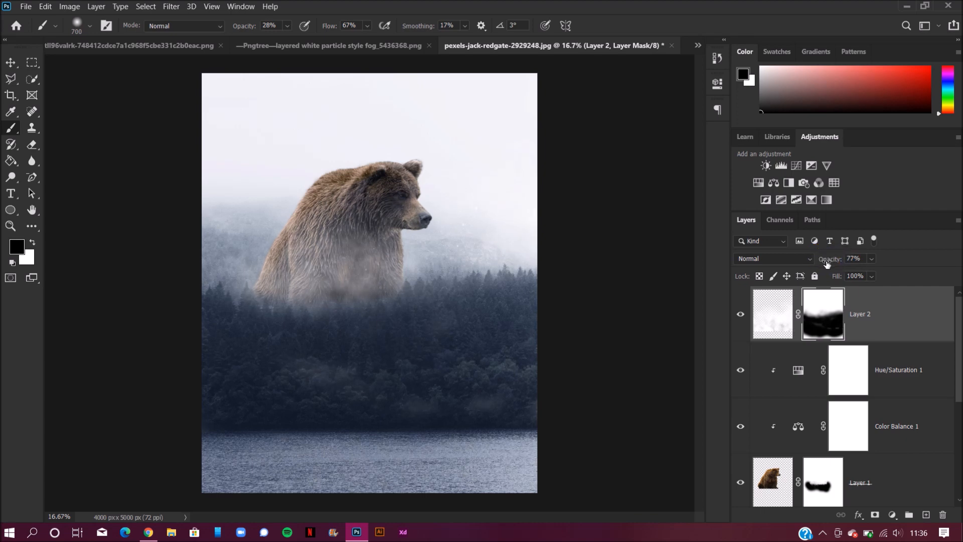
pyautogui.hotkey('ctrl', '-')
pyautogui.hotkey('ctrl', '+')
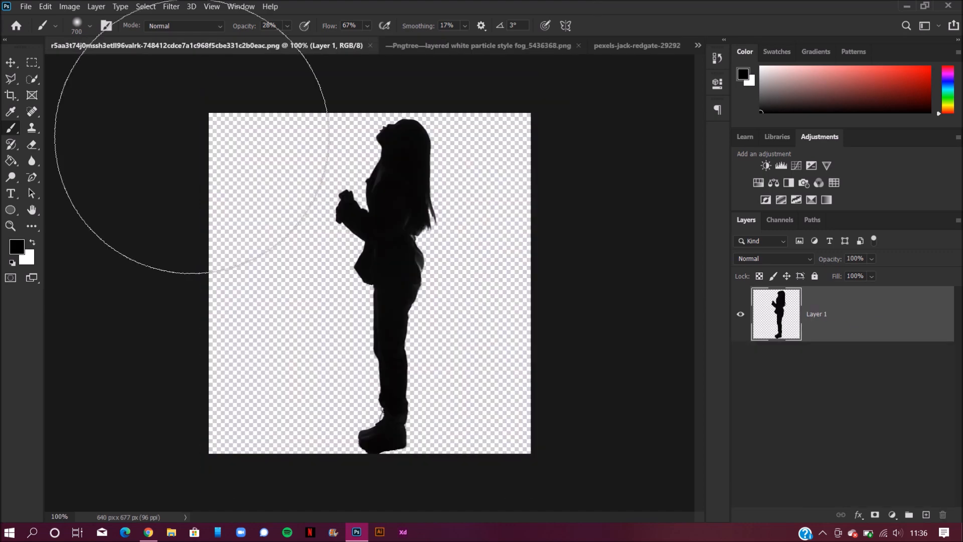
# Copy the standing girl silhouette into the bear composition, placing it in front of the bear's face.
pyautogui.click(137, 49)
pyautogui.click(10, 61)
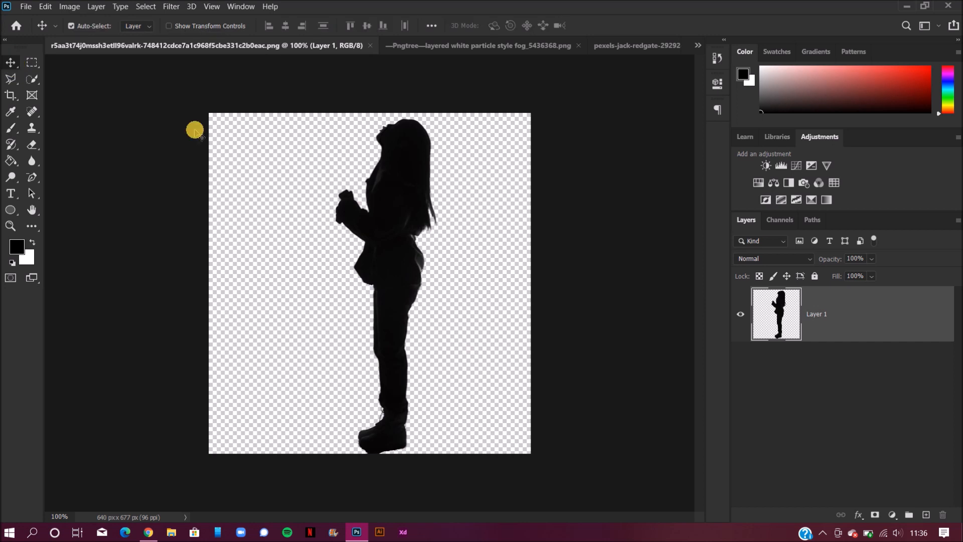
pyautogui.moveTo(359, 232); pyautogui.dragTo(453, 215)
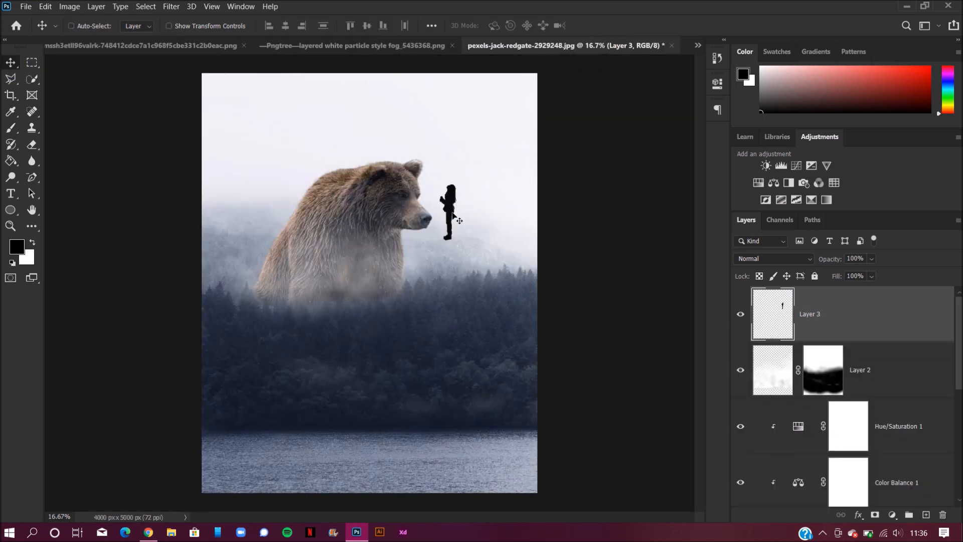
# Scale the silhouette to about 37%, move it just above the bear's snout and shrink it slightly further.
pyautogui.hotkey('ctrl', 't')
pyautogui.moveTo(457, 241); pyautogui.dragTo(442, 205)
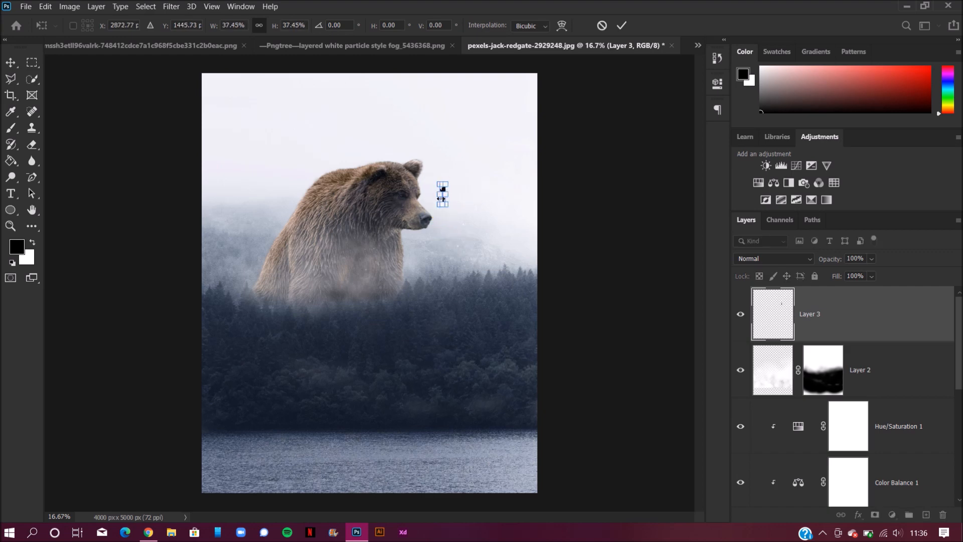
pyautogui.click(621, 26)
pyautogui.moveTo(444, 199); pyautogui.dragTo(424, 196)
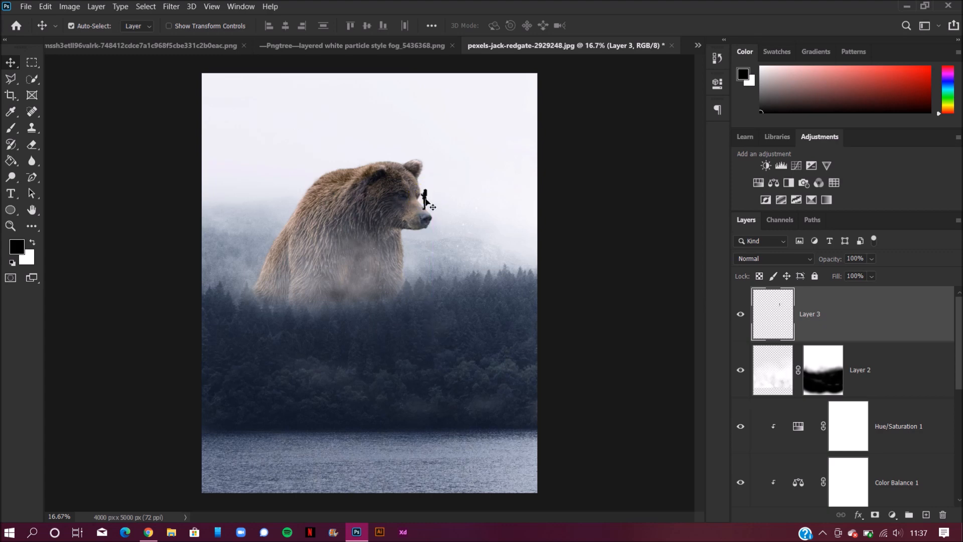
pyautogui.hotkey('ctrl', 't')
pyautogui.moveTo(425, 206); pyautogui.dragTo(424, 202)
pyautogui.click(622, 26)
# Position the silhouette so its feet stand on top of the bear's nose.
pyautogui.hotkey('ctrl', '+')
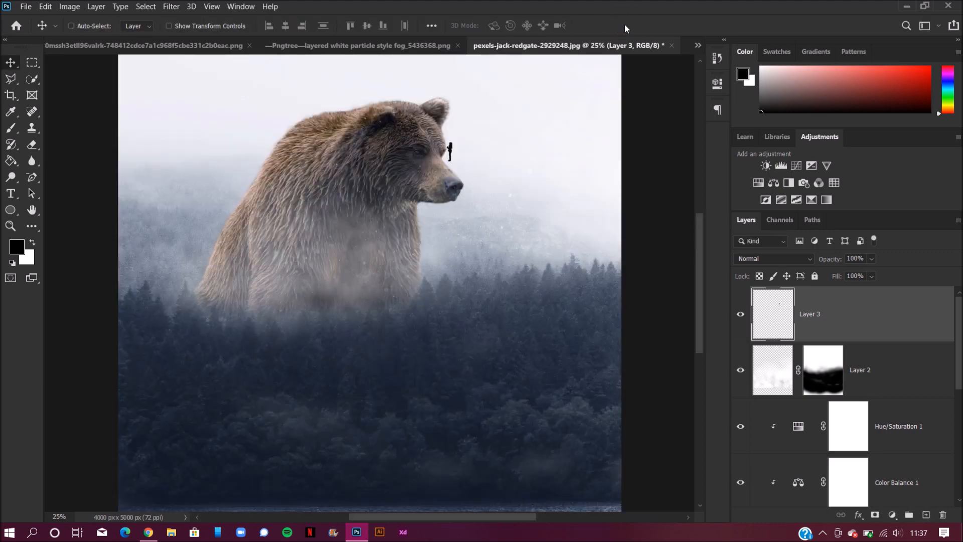
pyautogui.hotkey('ctrl', '+')
pyautogui.hotkey('ctrl', '+')
pyautogui.moveTo(701, 261); pyautogui.dragTo(696, 207)
pyautogui.moveTo(532, 277); pyautogui.dragTo(536, 298)
pyautogui.moveTo(536, 302); pyautogui.dragTo(541, 302)
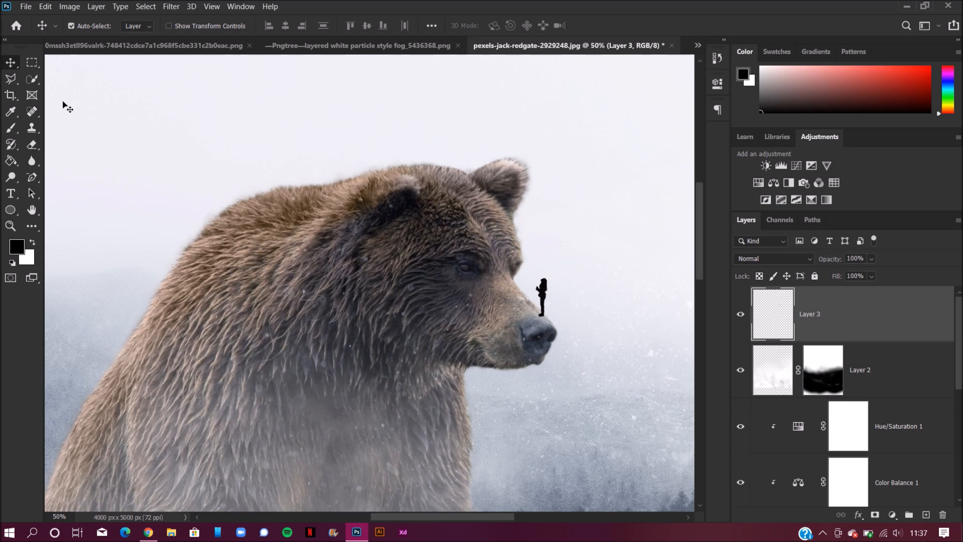
# Shrink the black brush to size 45 and add a new empty layer above the girl silhouette.
pyautogui.click(9, 129)
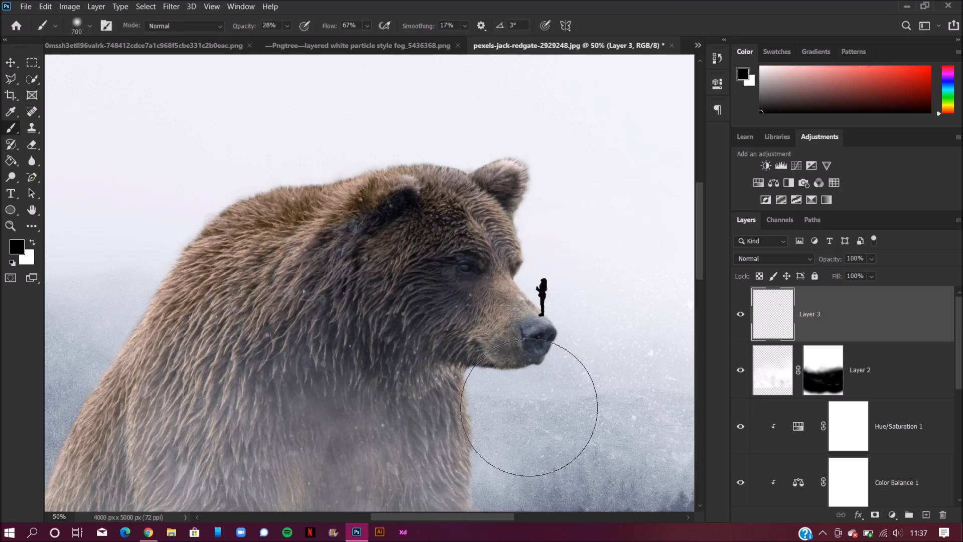
pyautogui.press('[')
pyautogui.press('[')
pyautogui.press('[')
pyautogui.press('[')
pyautogui.press('[')
pyautogui.press('[')
pyautogui.press('[')
pyautogui.press('[')
pyautogui.press('[')
pyautogui.press('[')
pyautogui.press('[')
pyautogui.press('[')
pyautogui.press('[')
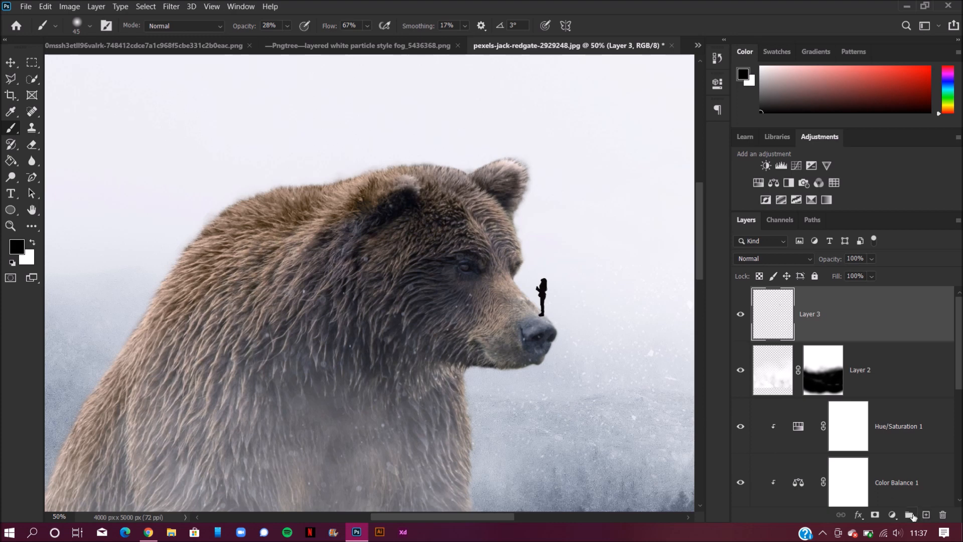
pyautogui.click(926, 515)
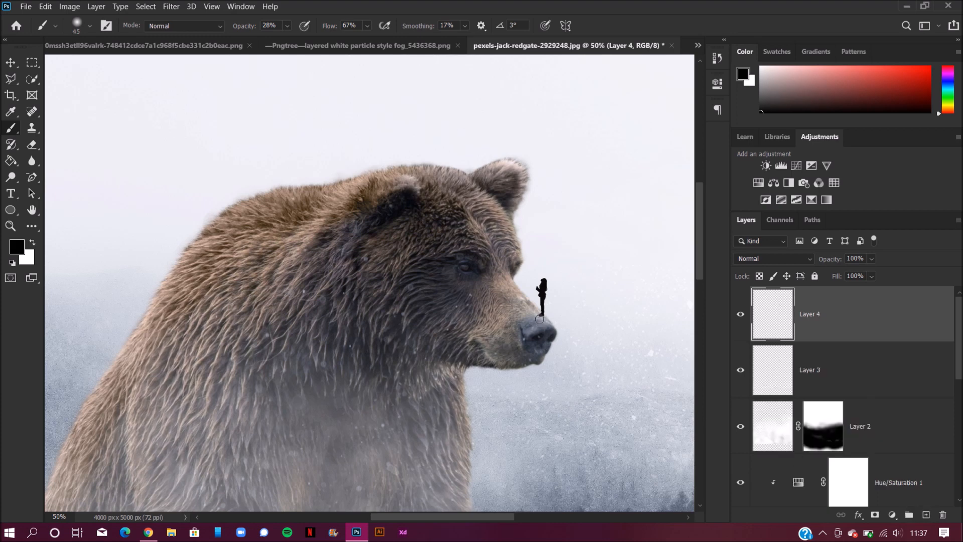
# Paint a soft black shadow beneath the silhouette's feet on the bear's nose, raising the brush opacity to 48%.
pyautogui.moveTo(537, 319); pyautogui.dragTo(470, 292)
pyautogui.moveTo(251, 27); pyautogui.dragTo(259, 24)
pyautogui.moveTo(545, 318); pyautogui.dragTo(539, 315)
pyautogui.moveTo(537, 317); pyautogui.dragTo(542, 318)
# Lower the girl silhouette layer's opacity to 87%.
pyautogui.hotkey('ctrl', '-')
pyautogui.hotkey('ctrl', '-')
pyautogui.hotkey('ctrl', '-')
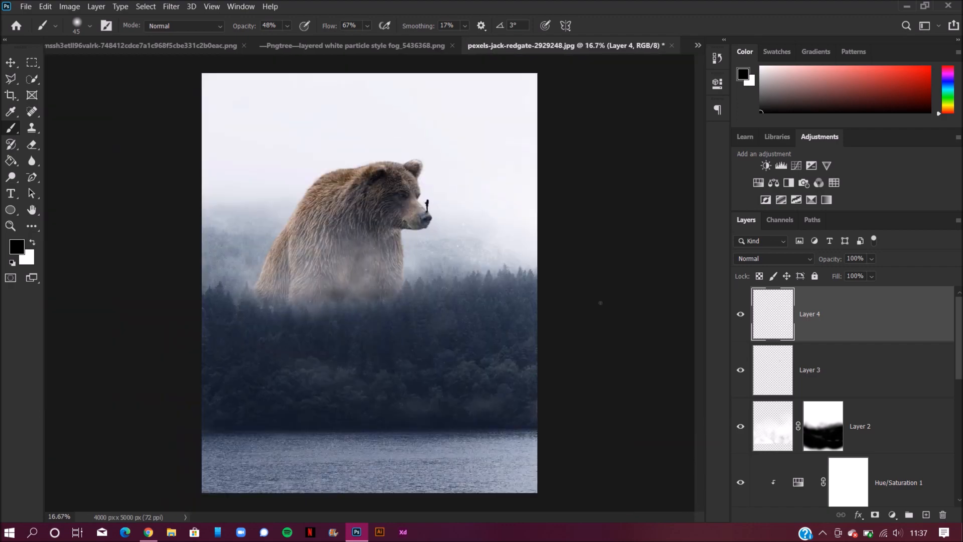
pyautogui.click(825, 365)
pyautogui.moveTo(835, 259); pyautogui.dragTo(826, 257)
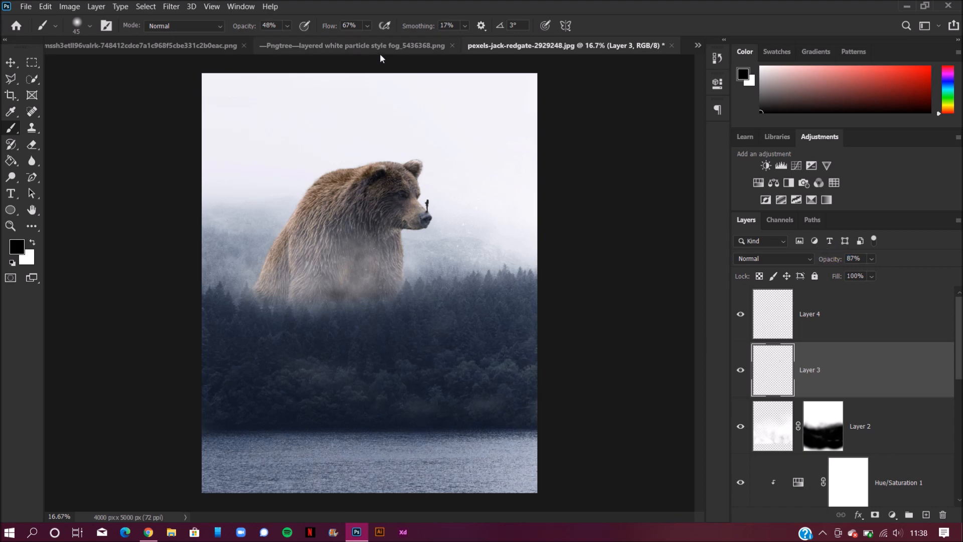
# Copy the fisherman and boat from Daco_4163146.png into the bear composition, placing them on the lake.
pyautogui.click(697, 45)
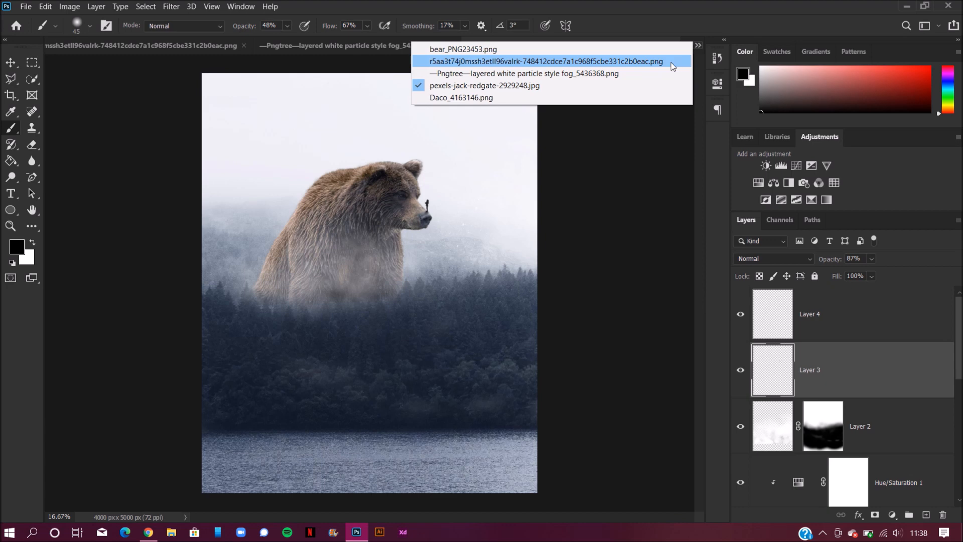
pyautogui.click(648, 96)
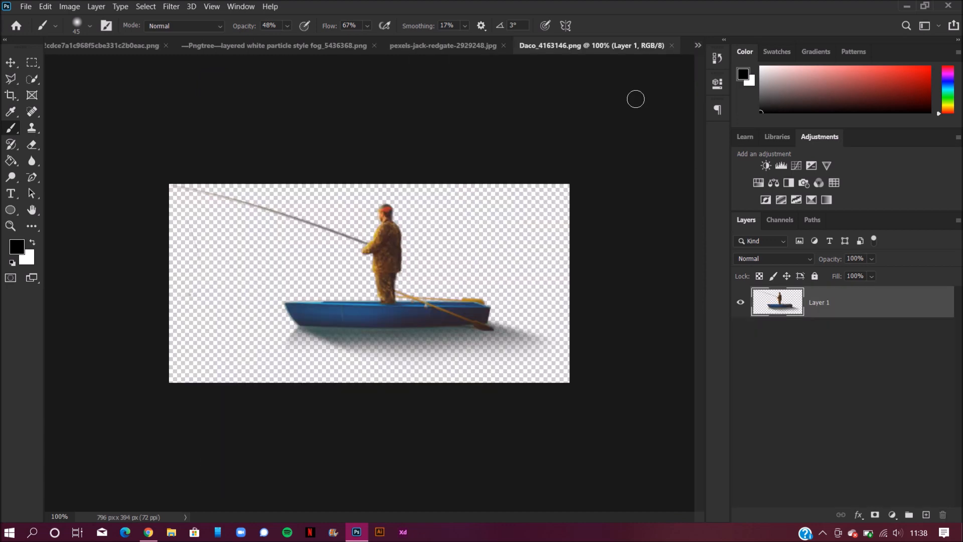
pyautogui.click(10, 62)
pyautogui.moveTo(360, 278); pyautogui.dragTo(347, 235)
pyautogui.moveTo(394, 257); pyautogui.dragTo(374, 461)
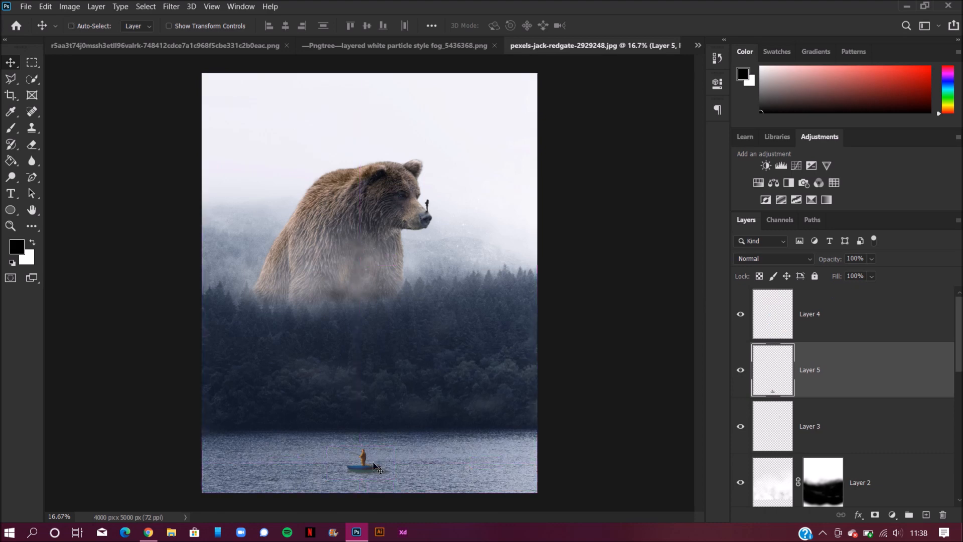
# Scale the fisherman and boat to about 222%, place them on the right part of the lake and move their layer to the top.
pyautogui.hotkey('ctrl', 't')
pyautogui.moveTo(406, 501); pyautogui.dragTo(463, 532)
pyautogui.moveTo(419, 477); pyautogui.dragTo(450, 453)
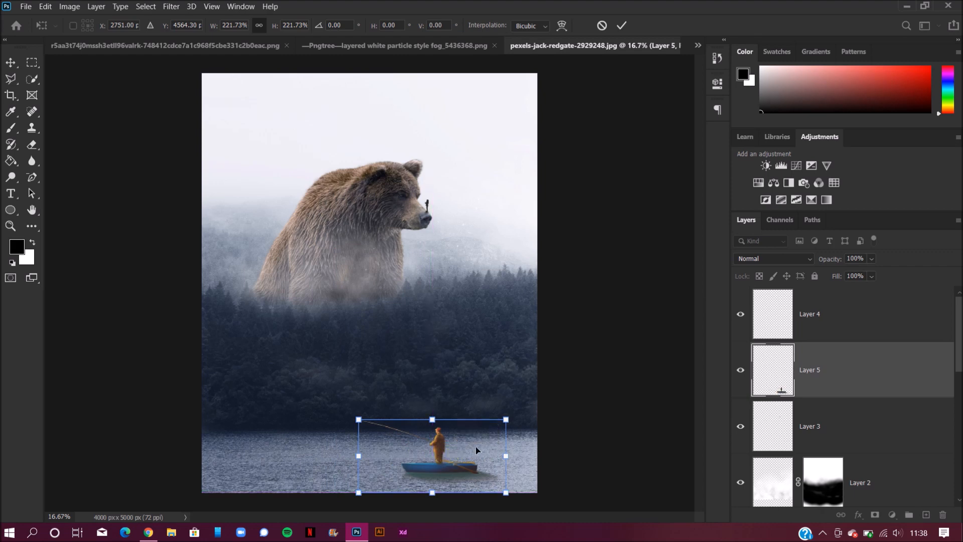
pyautogui.click(622, 25)
pyautogui.moveTo(850, 383); pyautogui.dragTo(859, 301)
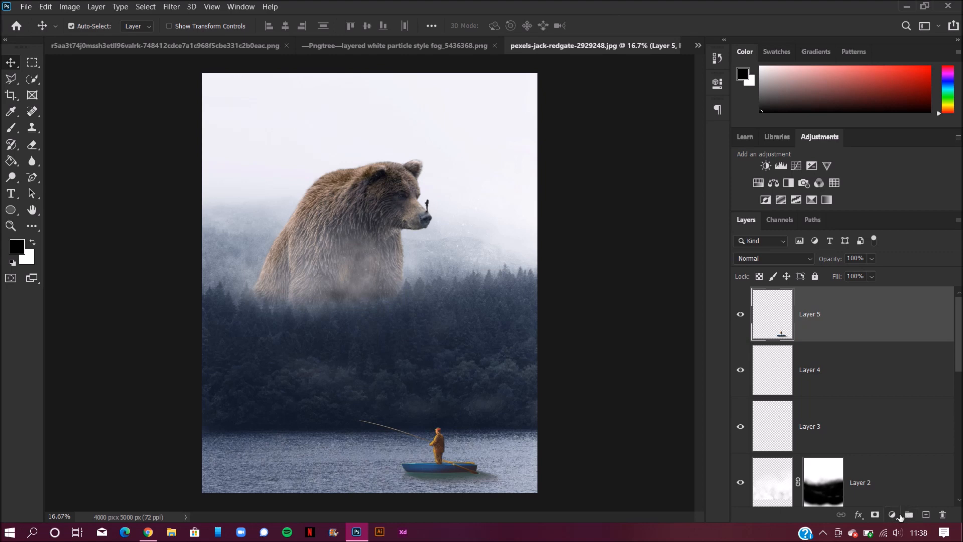
# Add a Color Balance adjustment clipped to the boat layer, shifting the midtones to +24 blue and toward cyan.
pyautogui.click(891, 515)
pyautogui.click(894, 405)
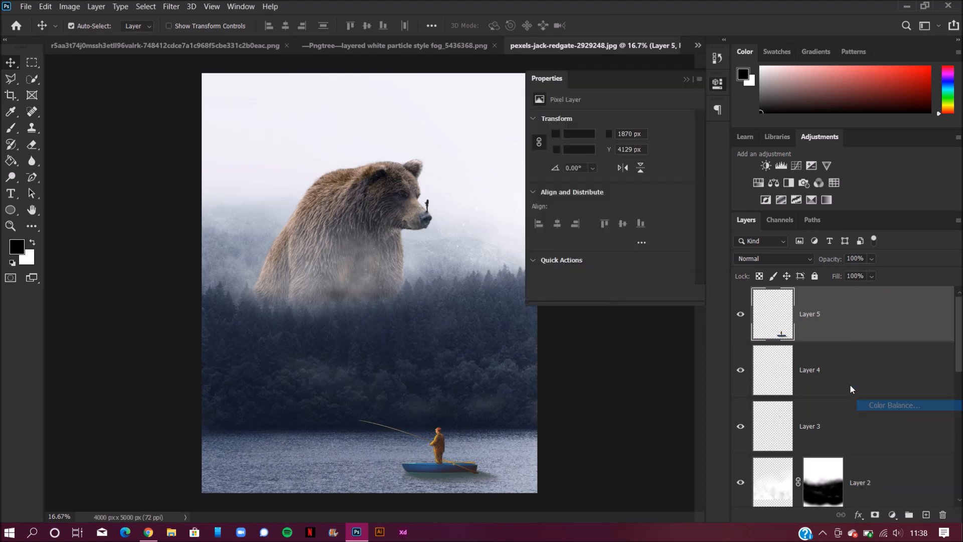
pyautogui.click(609, 187)
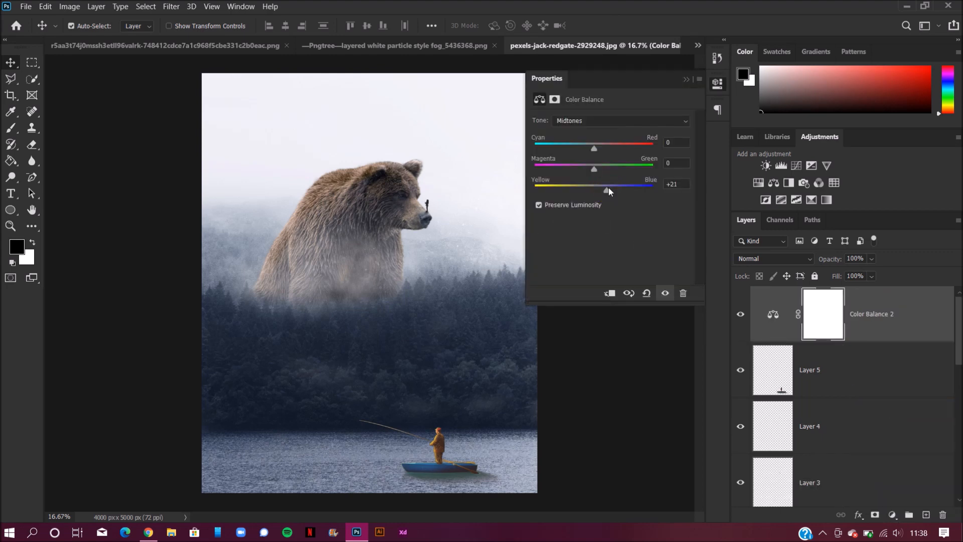
pyautogui.click(609, 293)
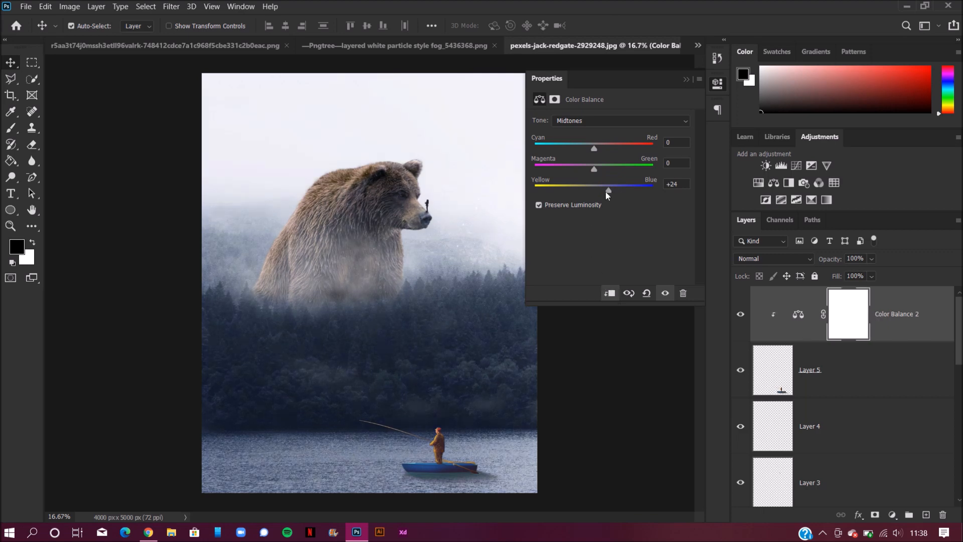
pyautogui.click(575, 144)
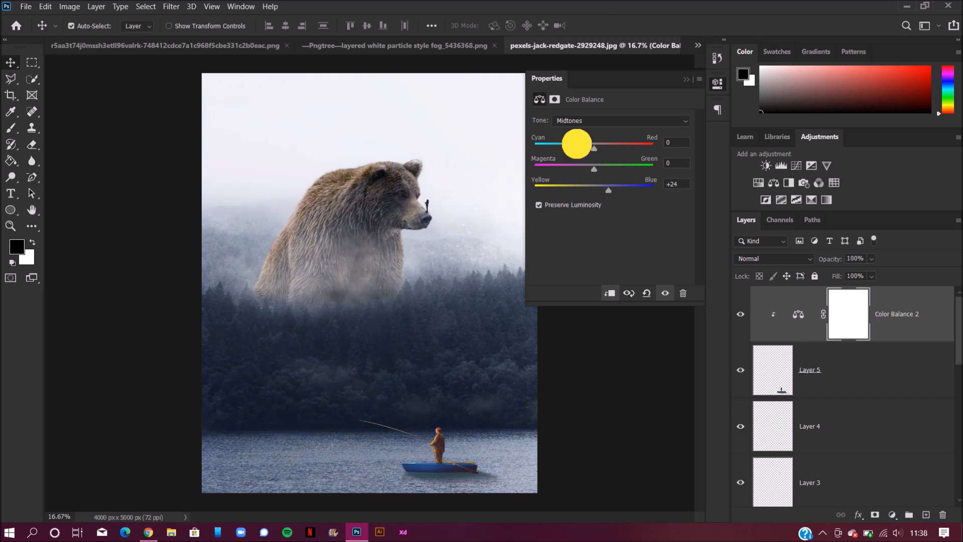
pyautogui.click(686, 80)
# Clip a Hue/Saturation adjustment to the boat, reduce its saturation beyond -22 and move the boat slightly higher on the lake.
pyautogui.click(890, 514)
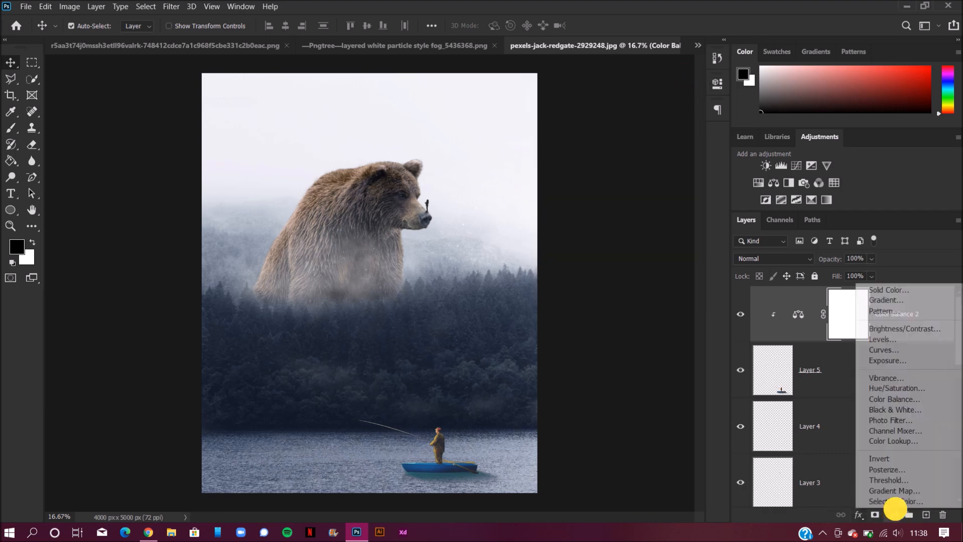
pyautogui.click(897, 388)
pyautogui.moveTo(610, 193); pyautogui.dragTo(592, 193)
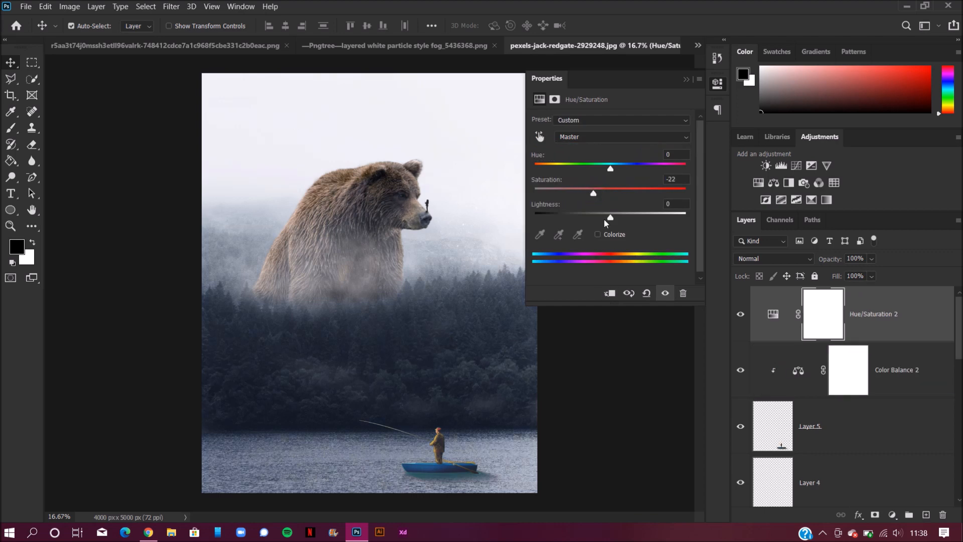
pyautogui.click(609, 292)
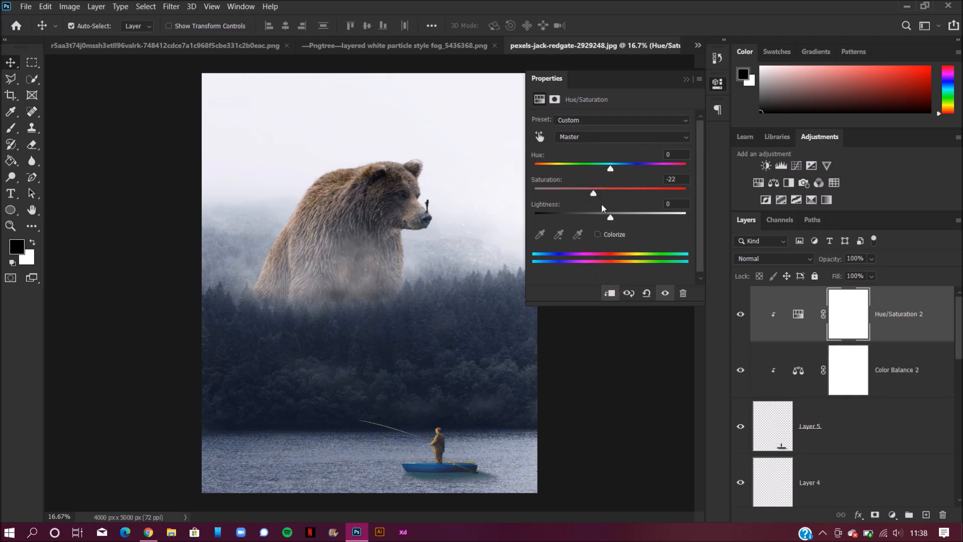
pyautogui.click(585, 190)
pyautogui.click(579, 195)
pyautogui.click(687, 79)
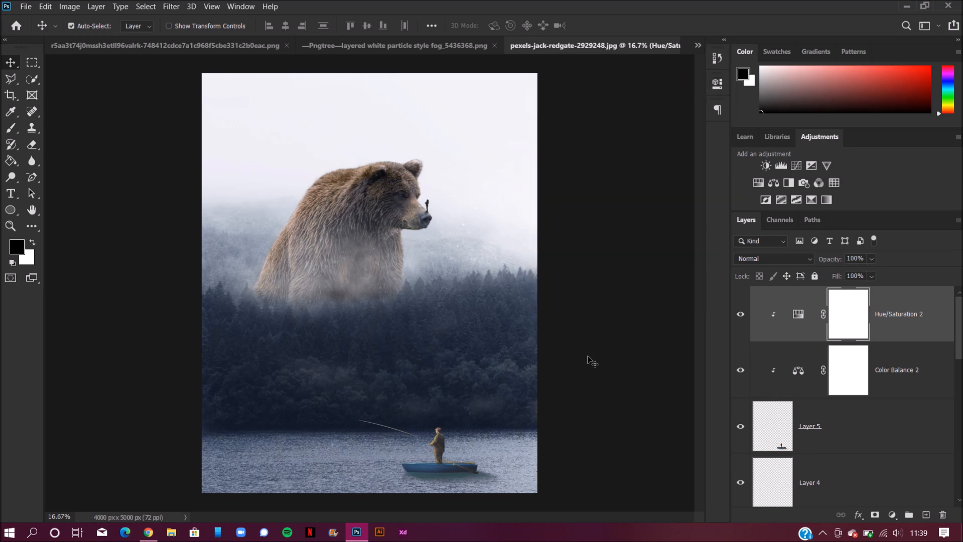
pyautogui.moveTo(438, 466)
pyautogui.mouseDown()
pyautogui.moveTo(369, 463)
pyautogui.moveTo(437, 459)
pyautogui.mouseUp()
# Add a Color Lookup adjustment above all layers using the Candlelight.CUBE 3D LUT.
pyautogui.click(845, 326)
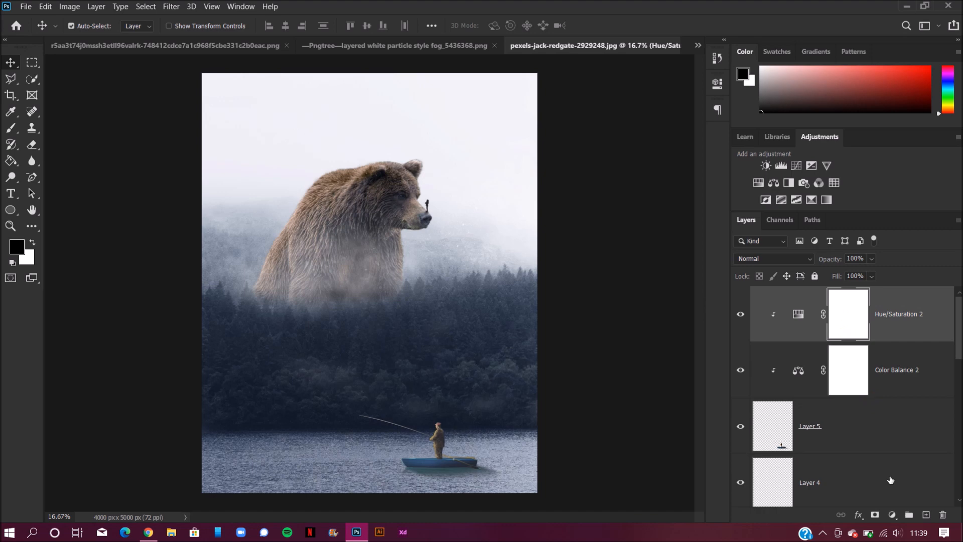
pyautogui.click(895, 516)
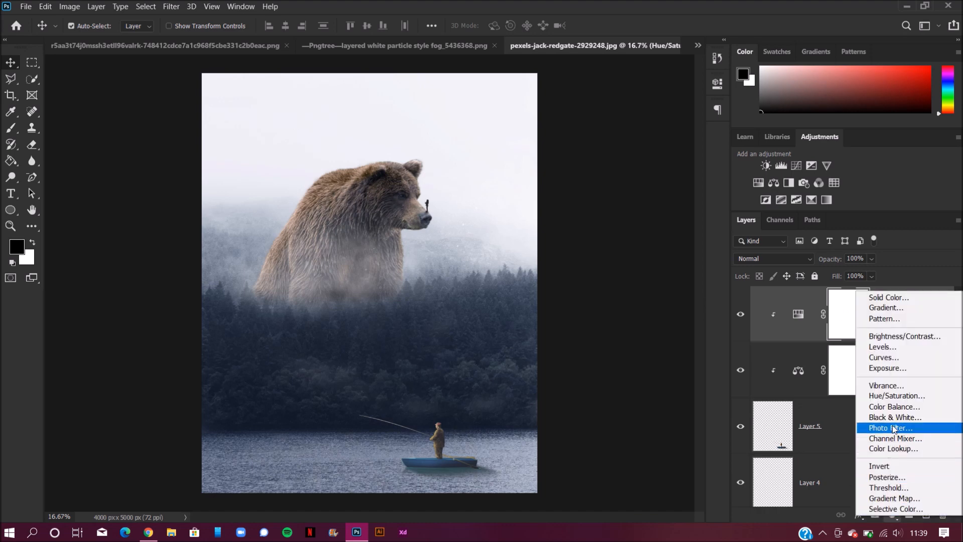
pyautogui.click(897, 449)
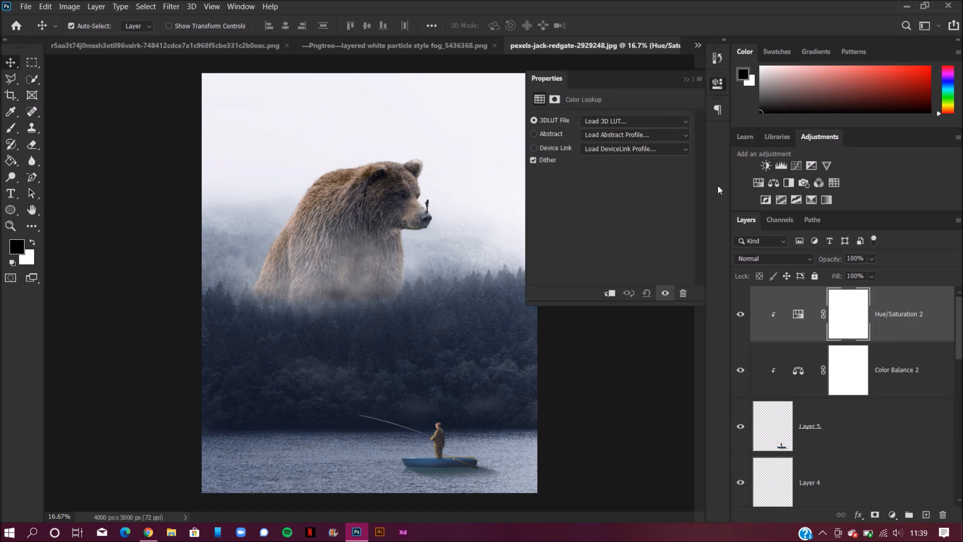
pyautogui.click(638, 123)
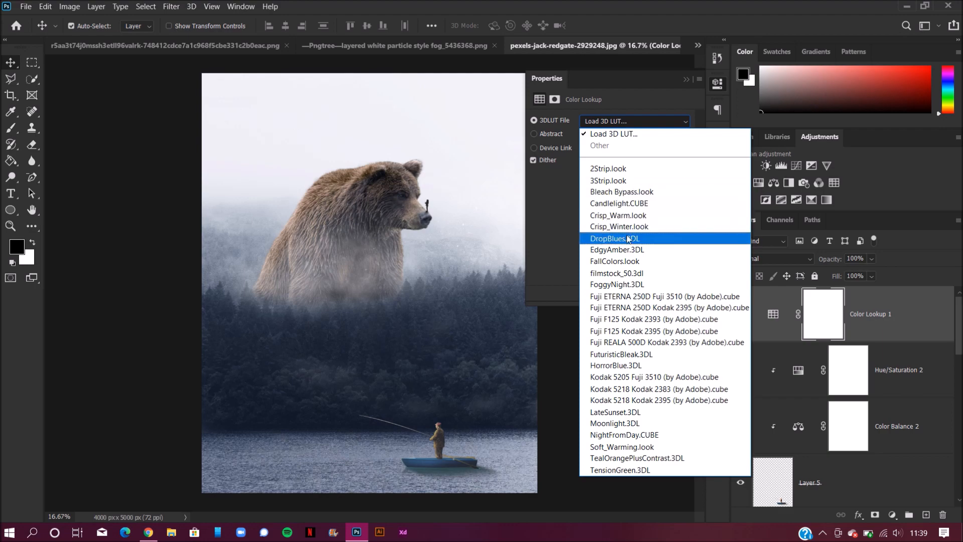
pyautogui.click(622, 204)
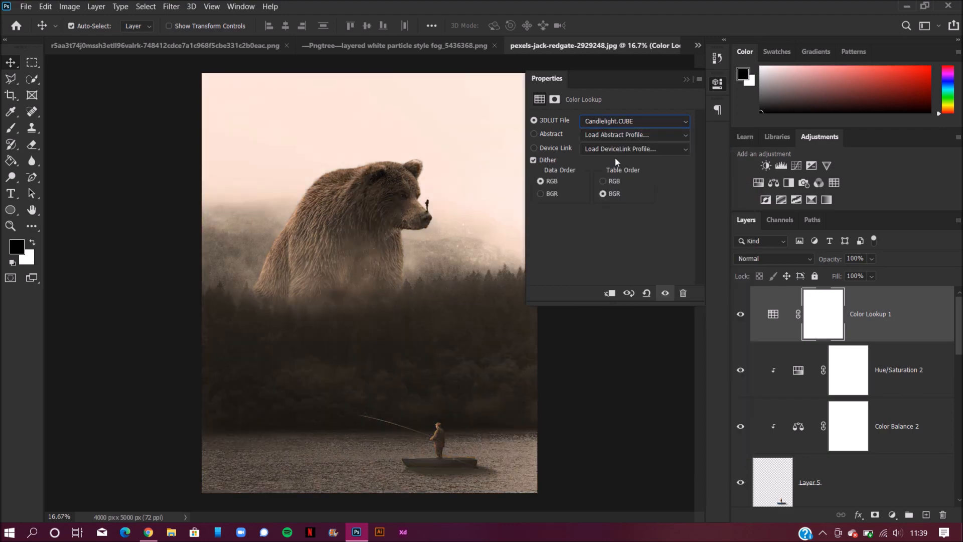
# Try the Moonlight.3DL look in the Color Lookup adjustment with its layer opacity lowered to 36%.
pyautogui.click(612, 133)
pyautogui.click(612, 123)
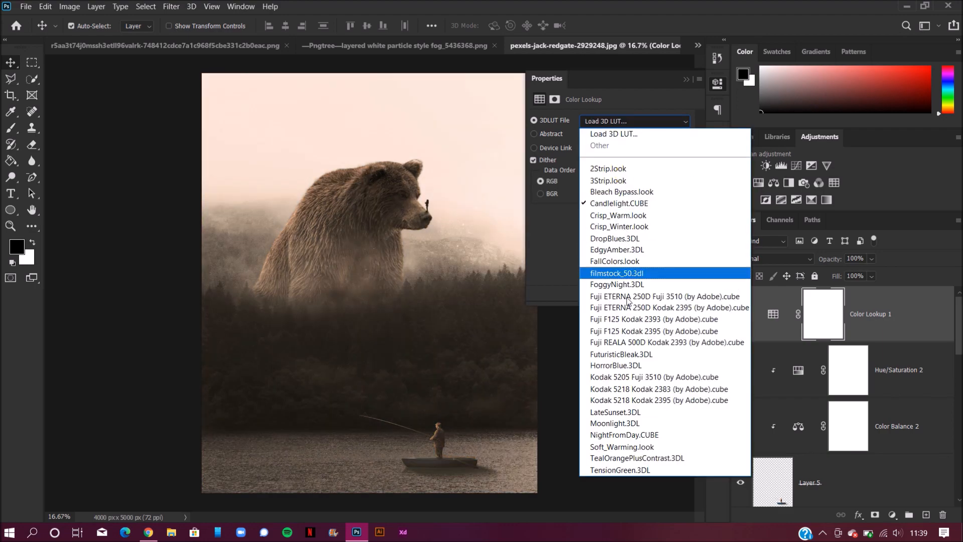
pyautogui.click(625, 427)
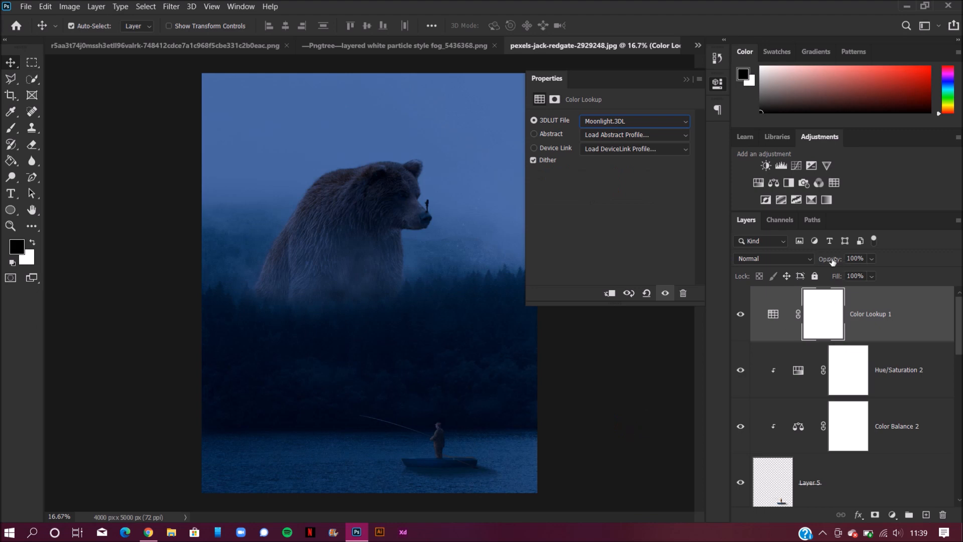
pyautogui.moveTo(828, 261); pyautogui.dragTo(785, 264)
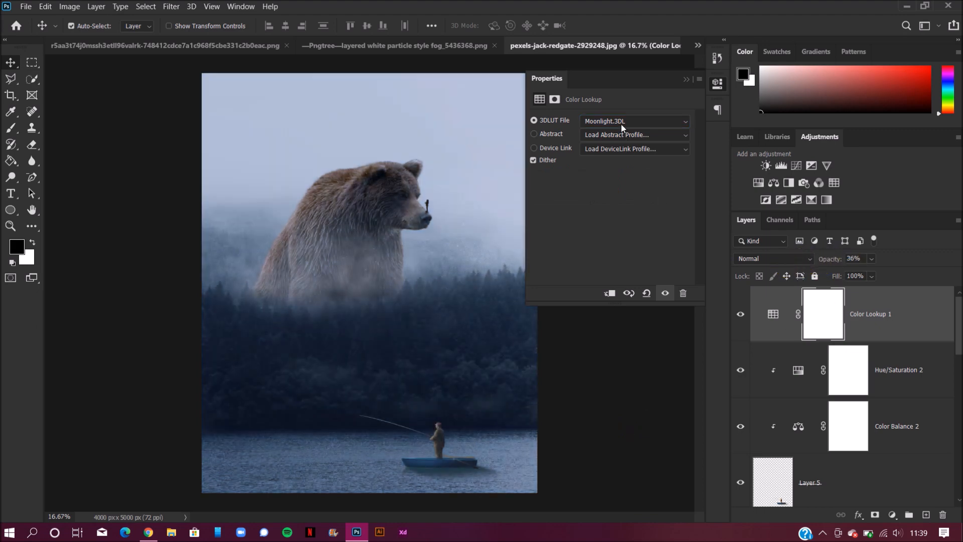
# Apply the LateSunset.3DL look in the Color Lookup adjustment and set its layer opacity to 40%.
pyautogui.click(622, 125)
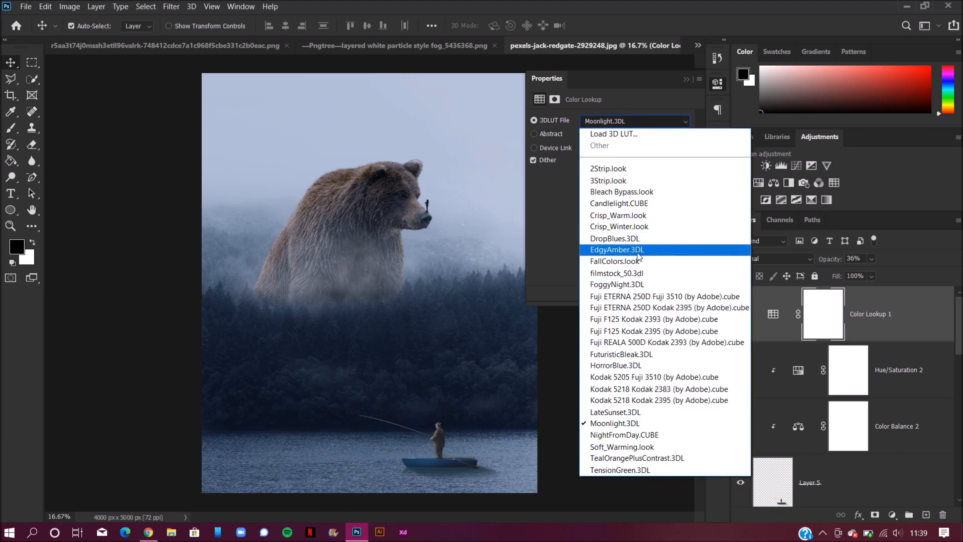
pyautogui.click(622, 412)
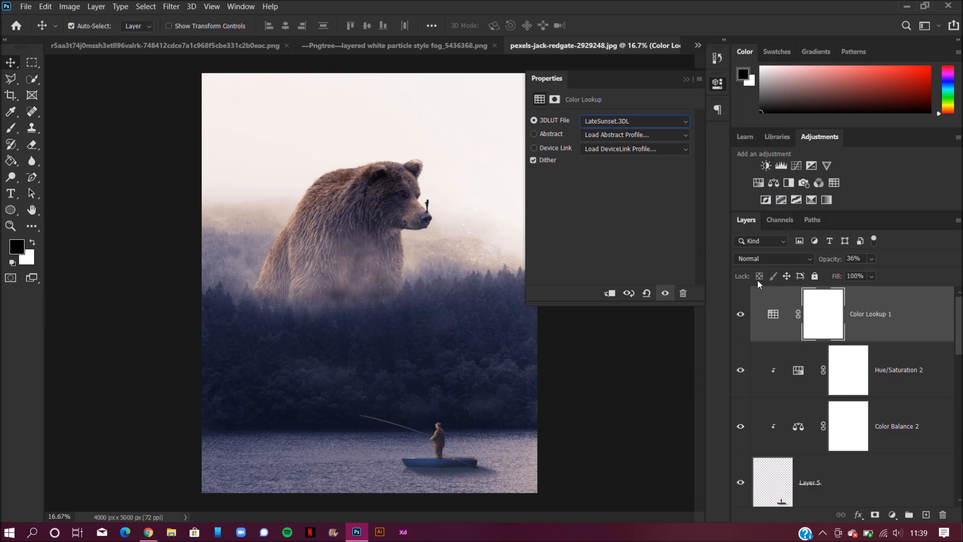
pyautogui.click(829, 259)
pyautogui.moveTo(829, 259); pyautogui.dragTo(831, 259)
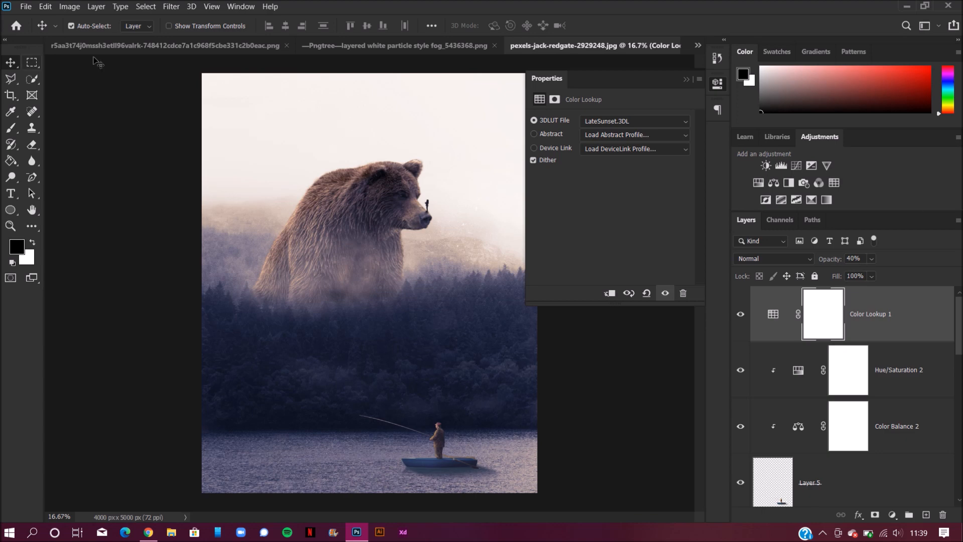
# Try the Moonlight.3DL look again for comparison and switch back to LateSunset.3DL.
pyautogui.click(613, 123)
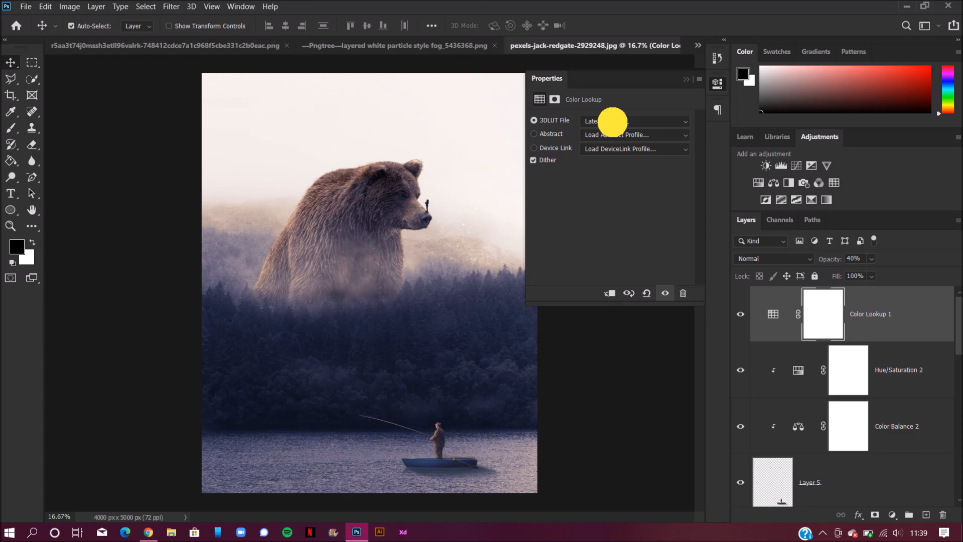
pyautogui.click(617, 423)
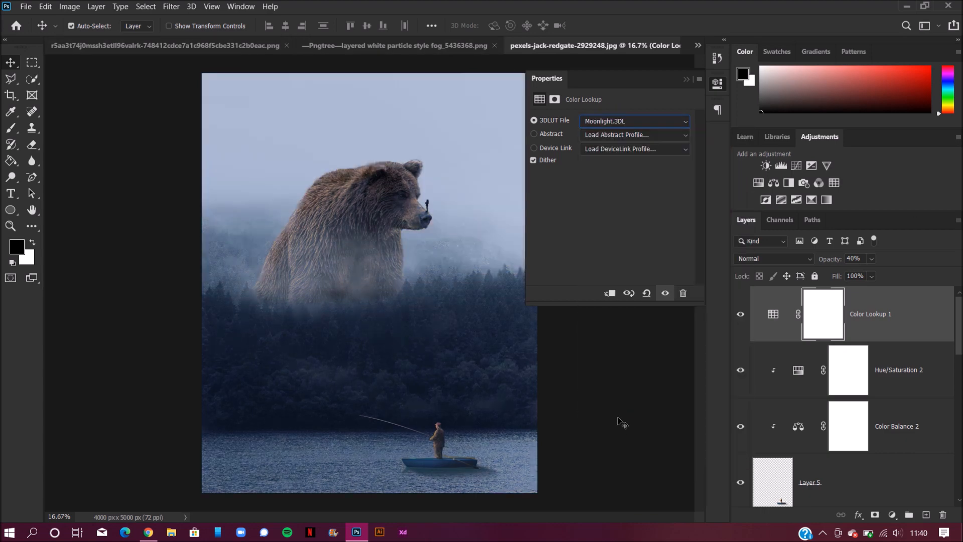
pyautogui.click(588, 128)
pyautogui.click(622, 414)
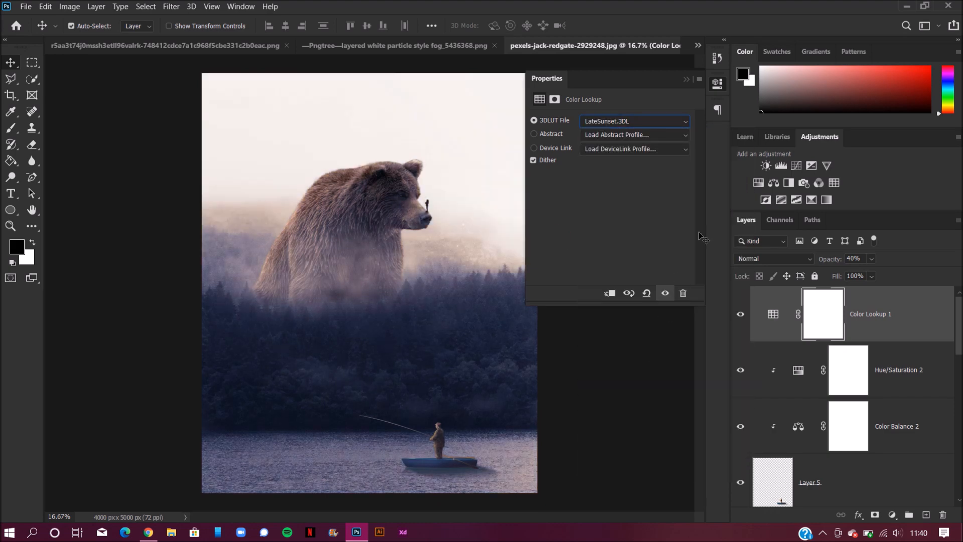
# Try a different opacity on the Color Lookup layer and return it to 40%.
pyautogui.click(829, 258)
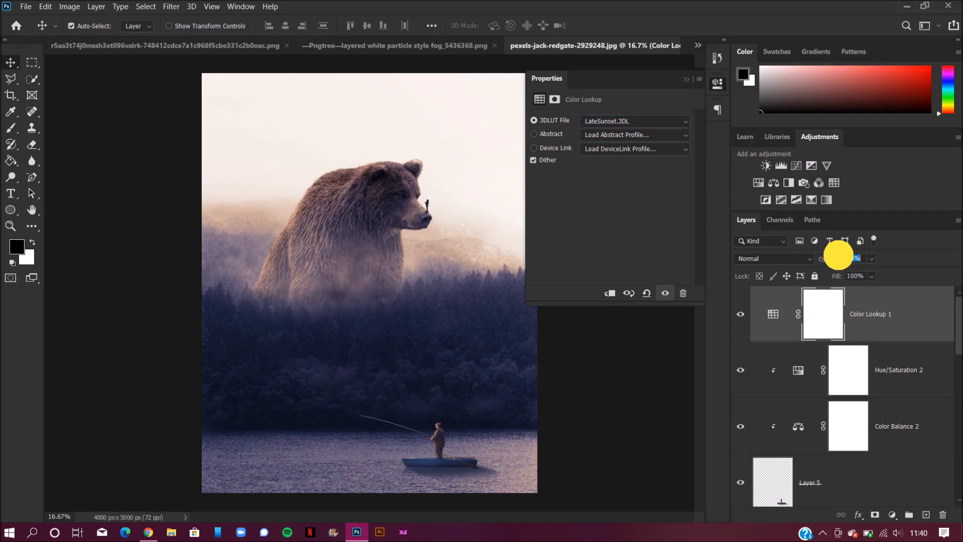
pyautogui.moveTo(838, 255); pyautogui.dragTo(827, 259)
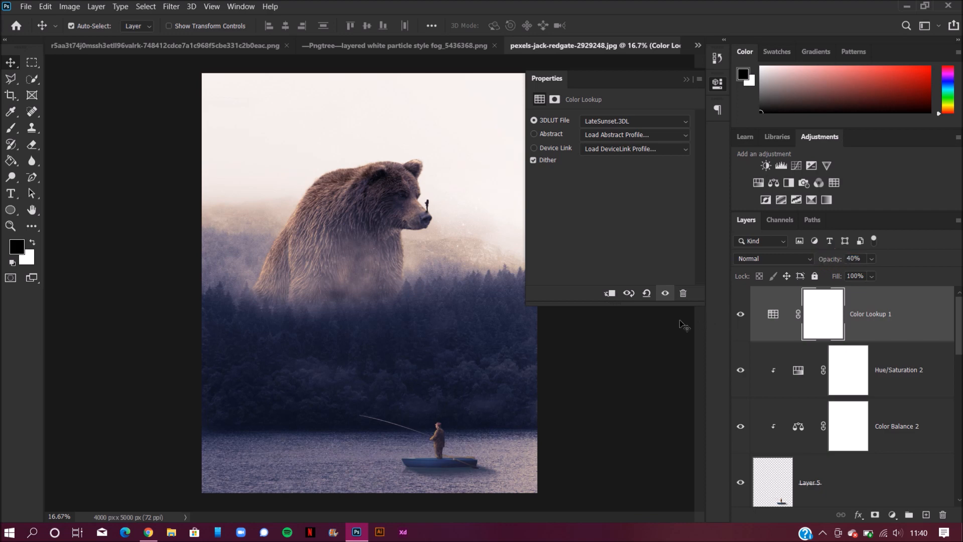
pyautogui.click(686, 78)
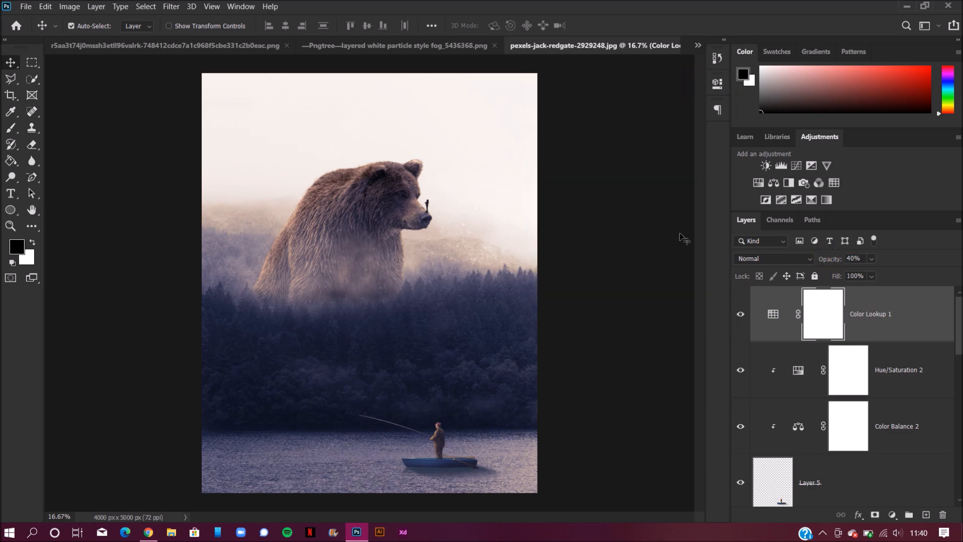
pyautogui.hotkey('ctrl', '-')
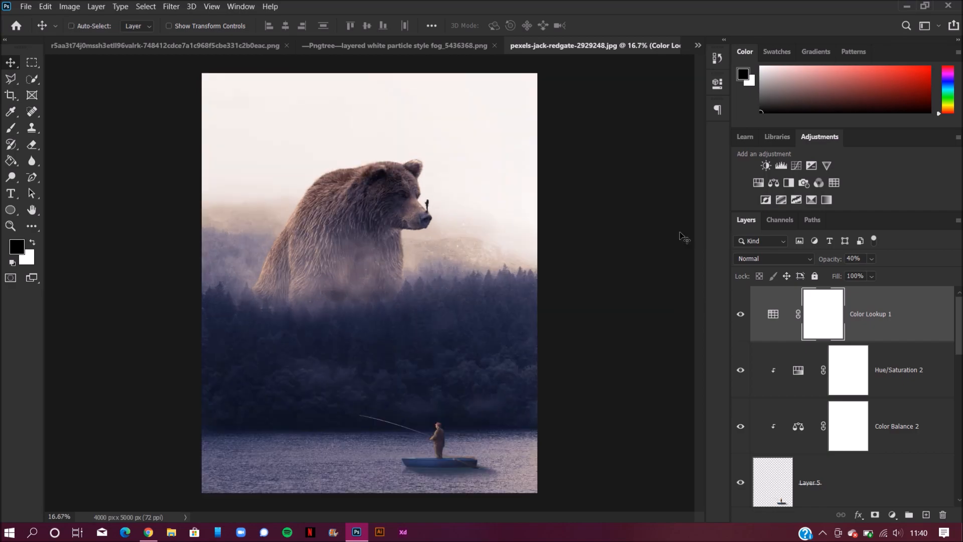